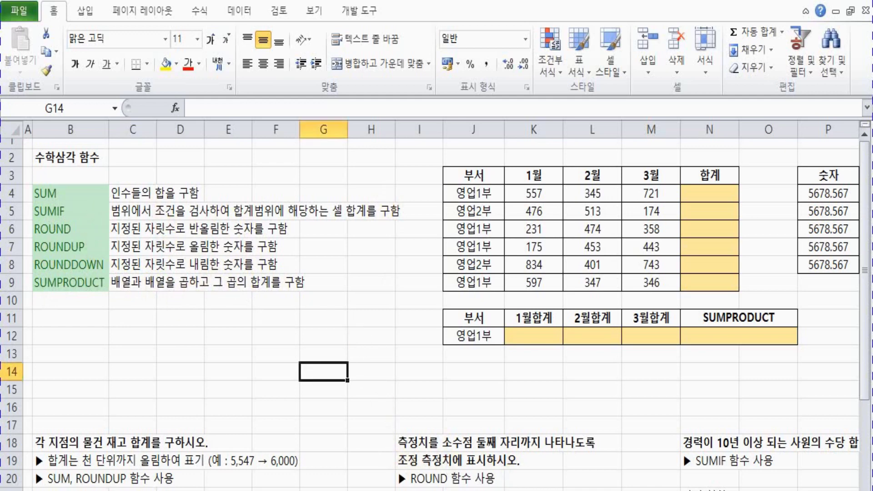
# Enter =SUM(K4:M4) in cell N4 to total the first row's three monthly values.
pyautogui.hscroll(3, 441, 304)
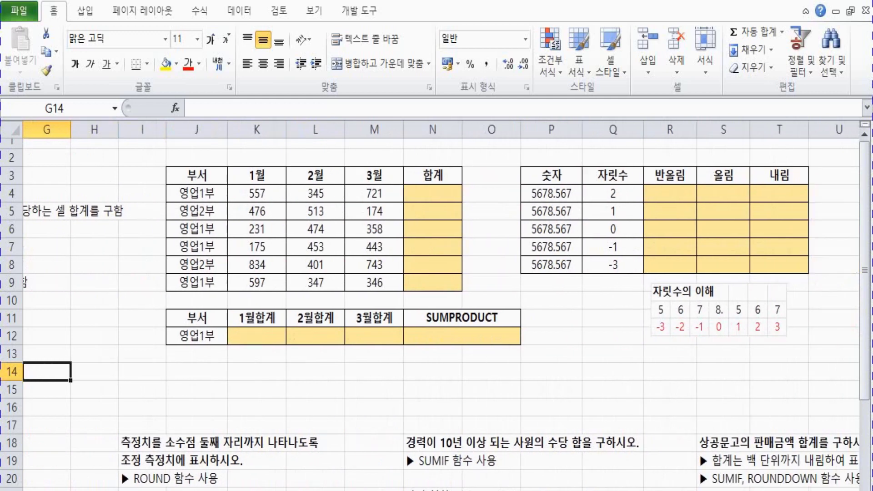
pyautogui.hscroll(1, 441, 305)
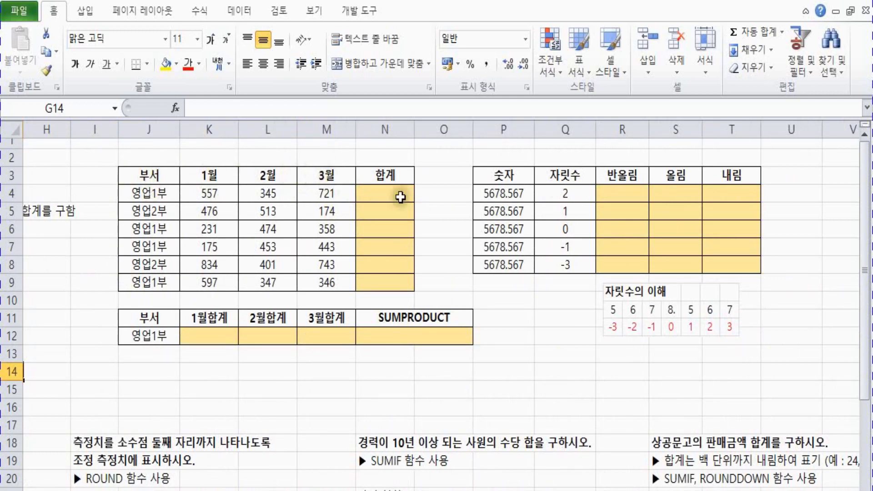
pyautogui.click(396, 197)
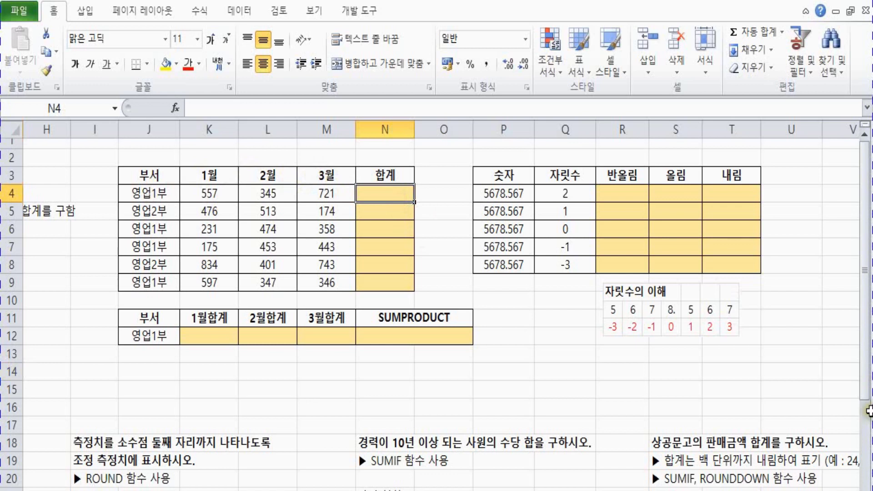
pyautogui.write('=')
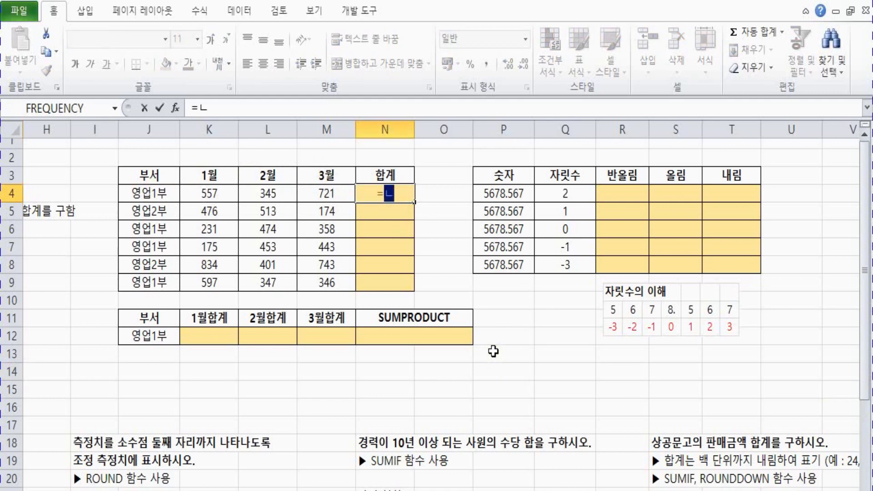
pyautogui.write('sum')
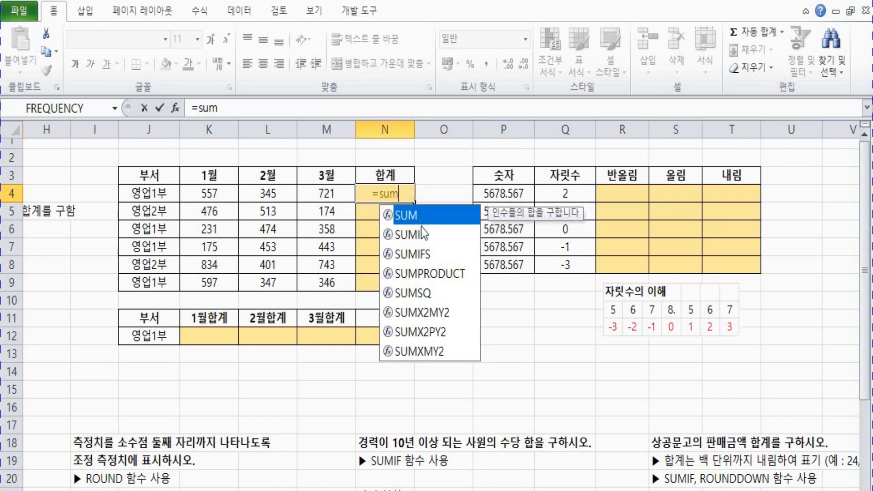
pyautogui.press('Tab')
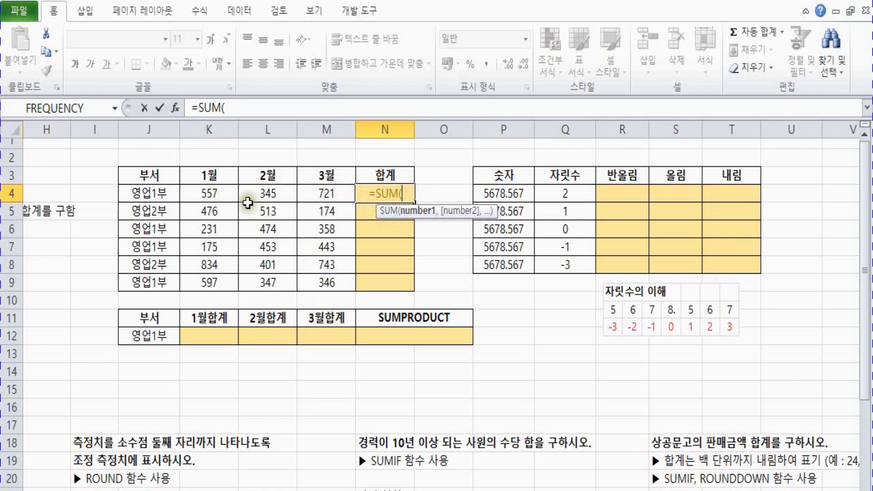
pyautogui.click(227, 195)
pyautogui.moveTo(227, 195); pyautogui.dragTo(302, 193)
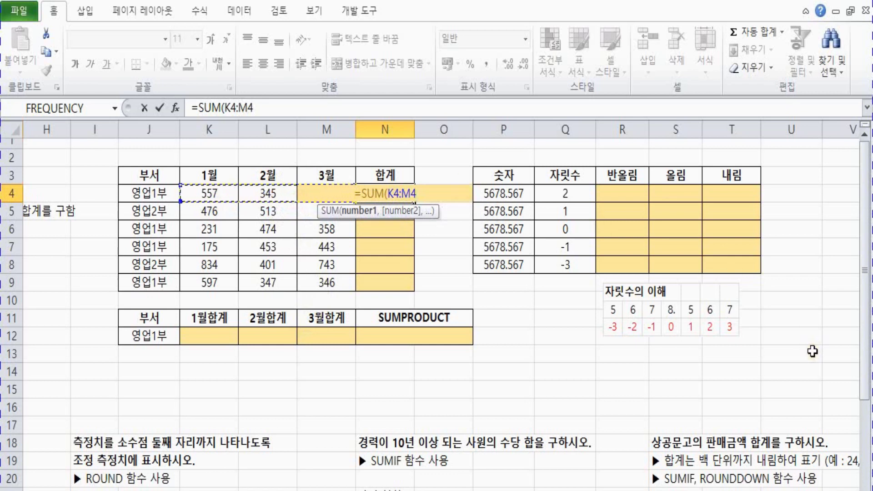
pyautogui.write(')')
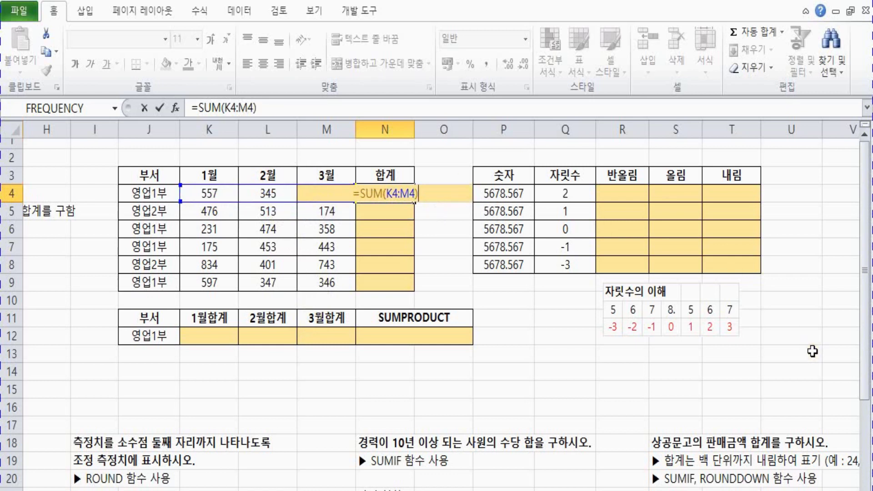
pyautogui.press('Return')
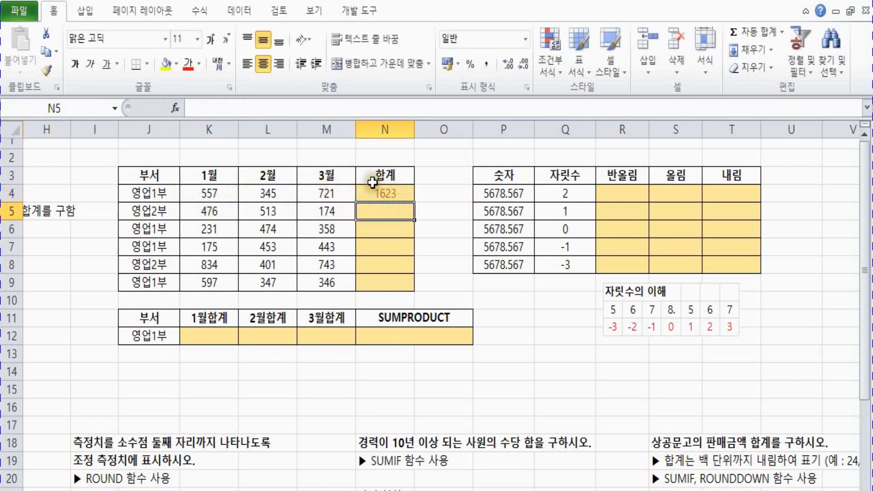
# Copy the SUM formula from N4 down through N9 to fill the 합계 column.
pyautogui.click(406, 195)
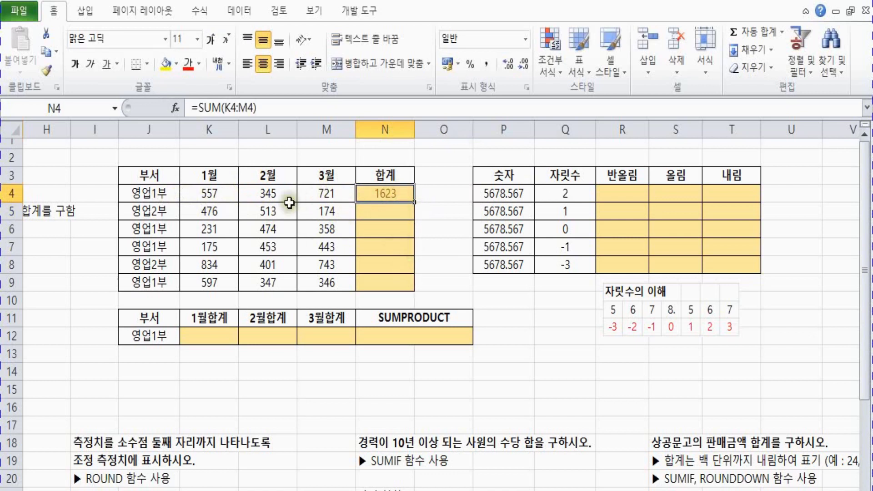
pyautogui.click(210, 194)
pyautogui.moveTo(209, 194); pyautogui.dragTo(315, 199)
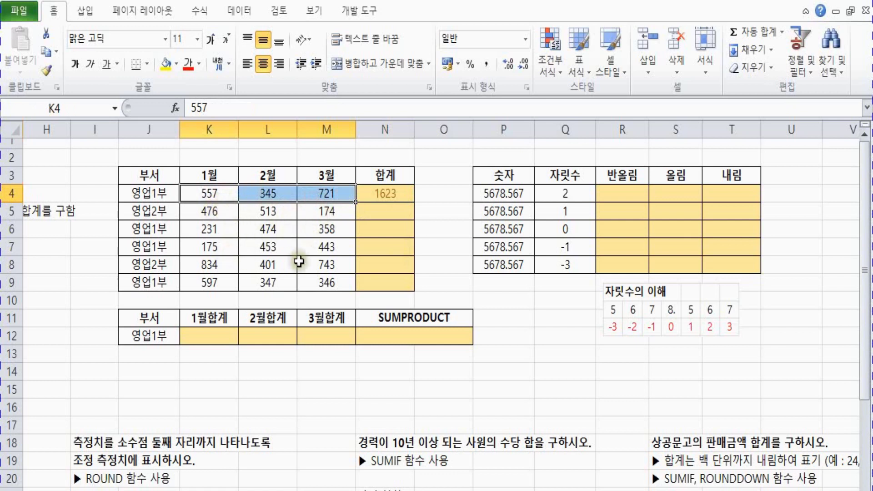
pyautogui.click(403, 196)
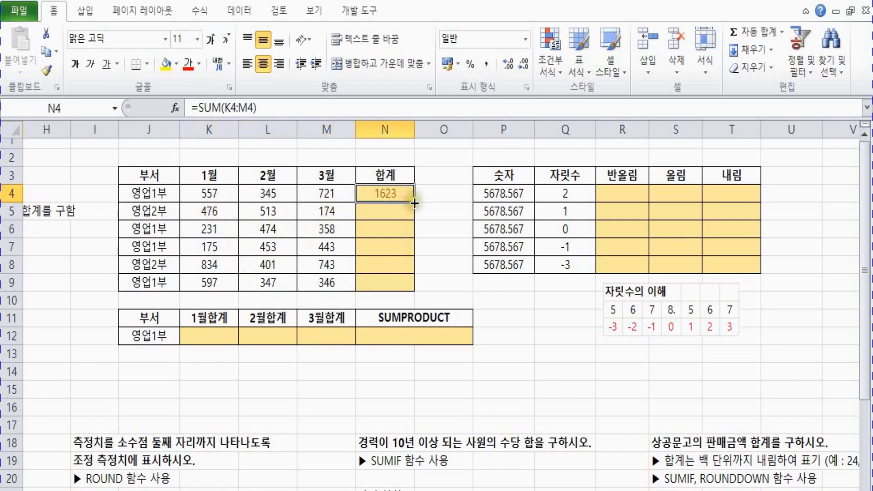
pyautogui.moveTo(414, 202); pyautogui.dragTo(412, 287)
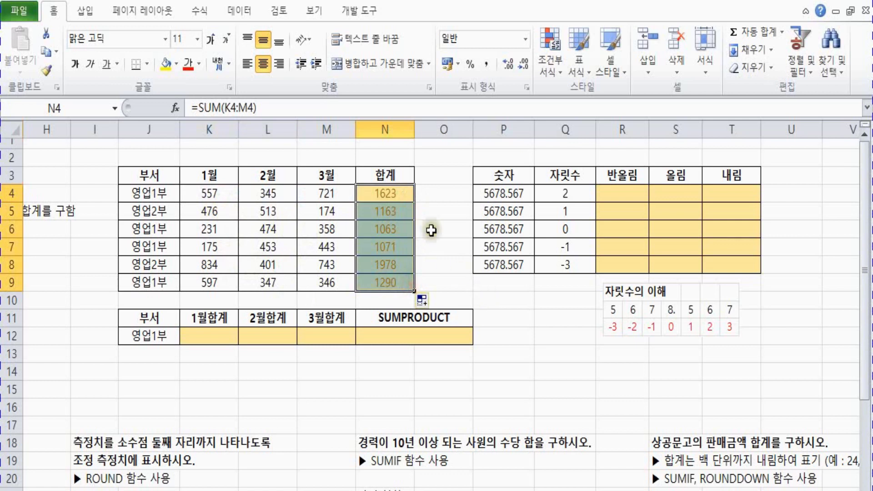
pyautogui.click(327, 354)
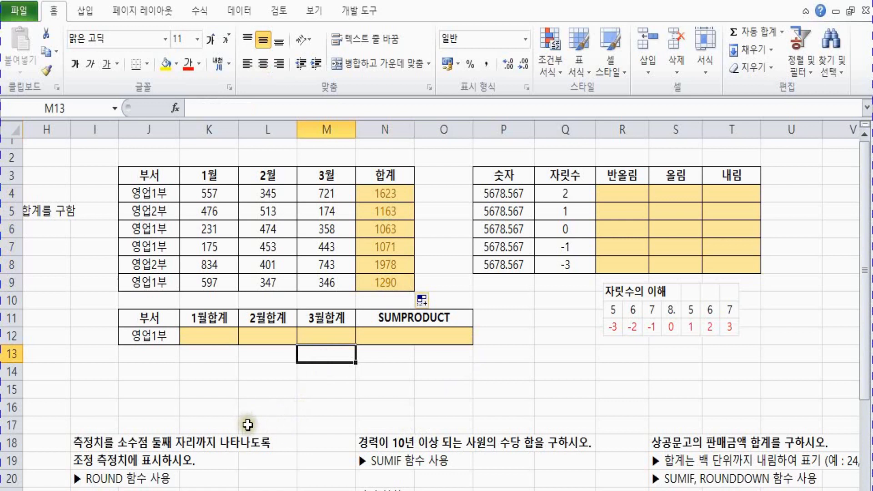
# Examine the 영업1부 entries in the department column and their matching 1월 values.
pyautogui.click(137, 193)
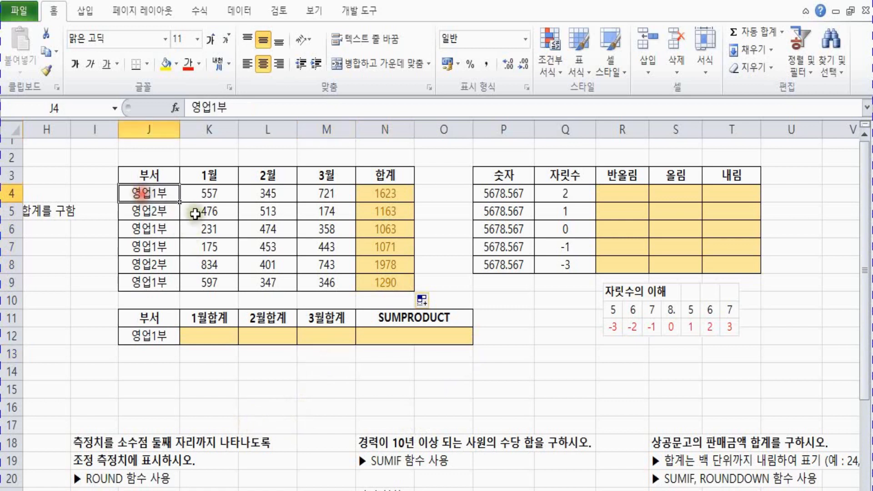
pyautogui.click(140, 227)
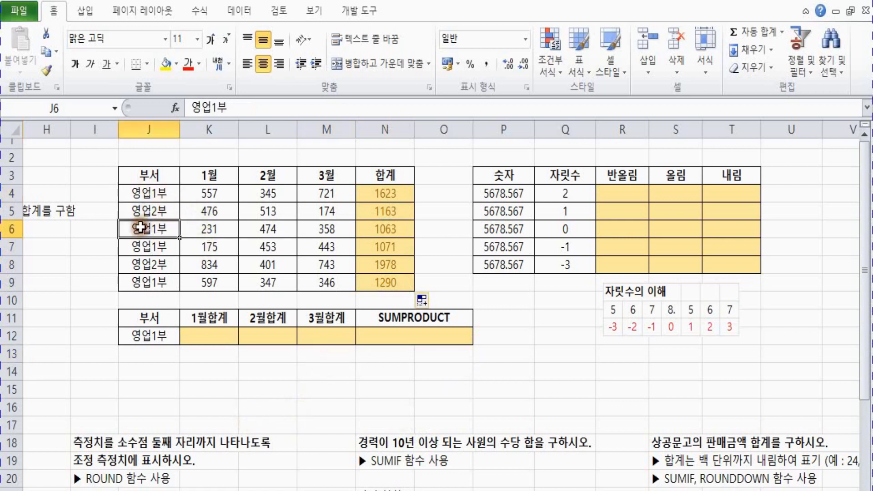
pyautogui.click(153, 248)
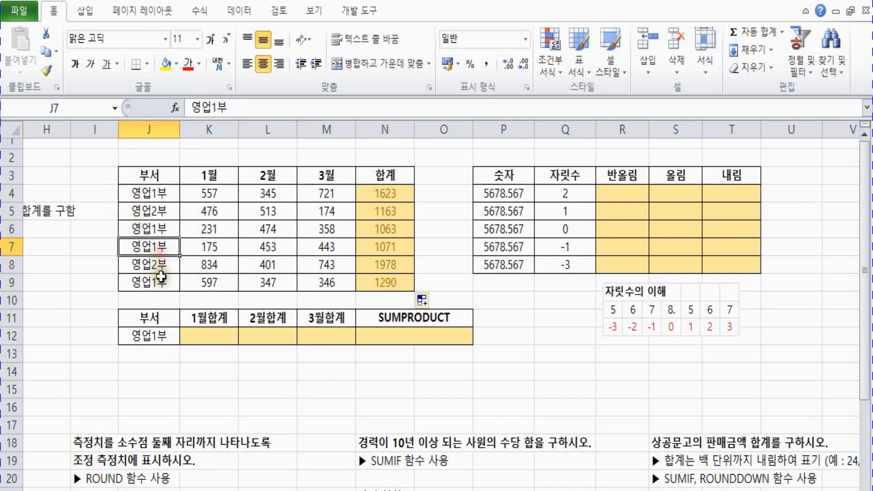
pyautogui.click(154, 282)
pyautogui.click(217, 194)
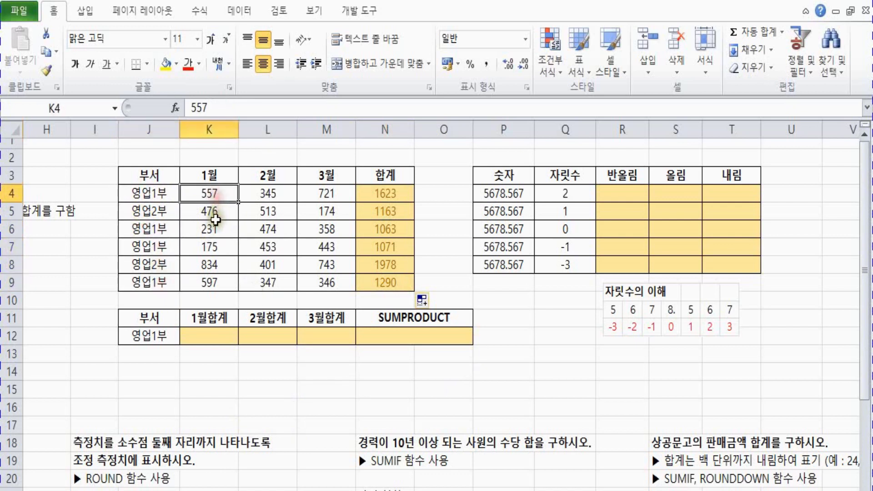
pyautogui.click(213, 228)
pyautogui.click(211, 247)
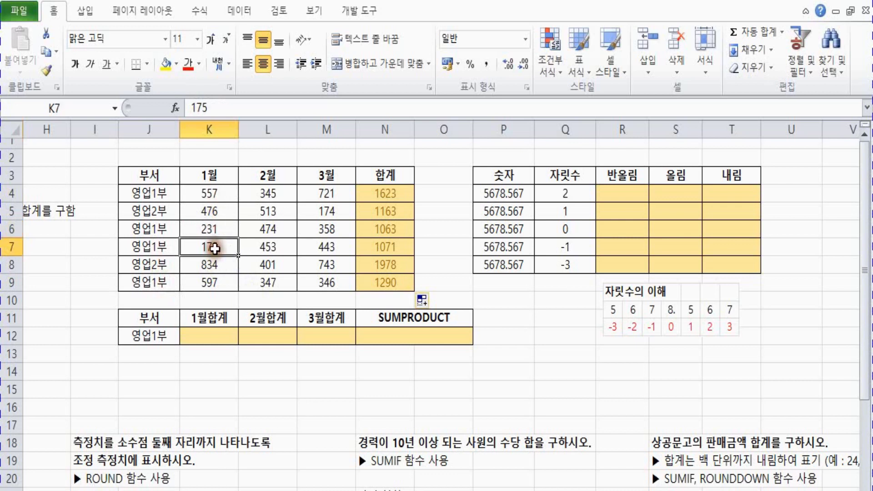
pyautogui.click(211, 281)
pyautogui.moveTo(224, 336); pyautogui.dragTo(250, 348)
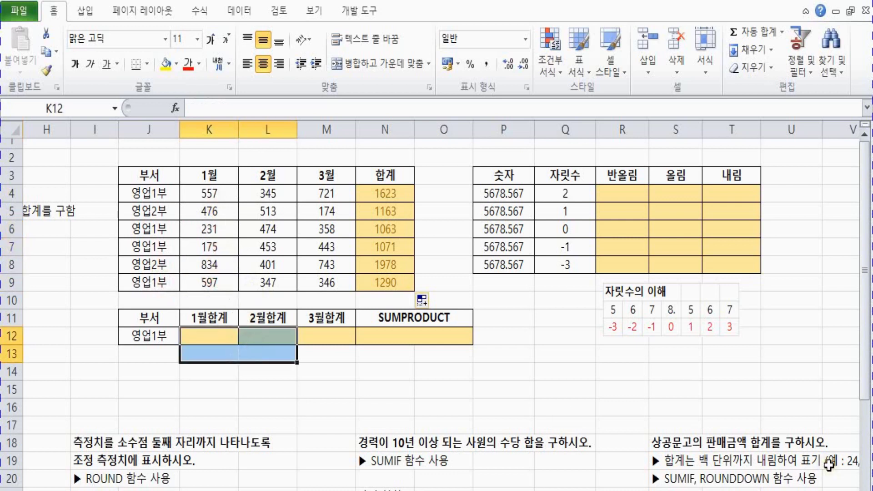
pyautogui.click(324, 372)
# Start a SUMIF formula in K12 under 1월합계 with J4:J9 as the condition range.
pyautogui.click(181, 330)
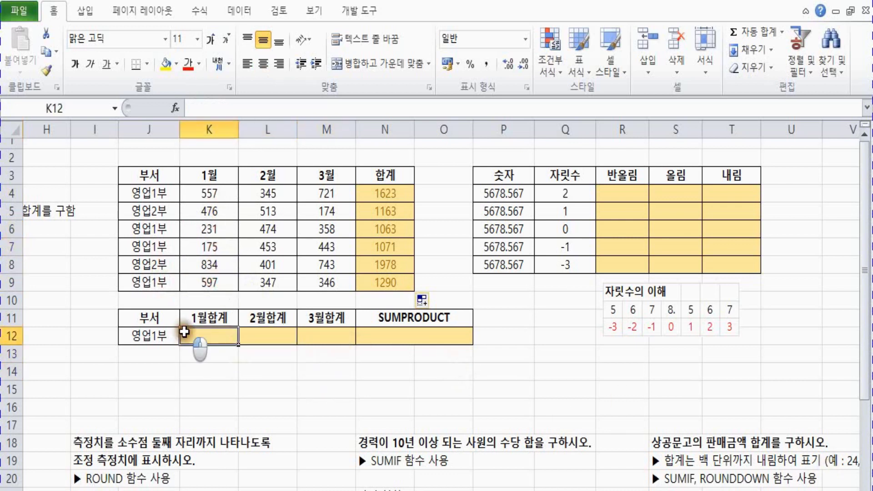
pyautogui.write('=s')
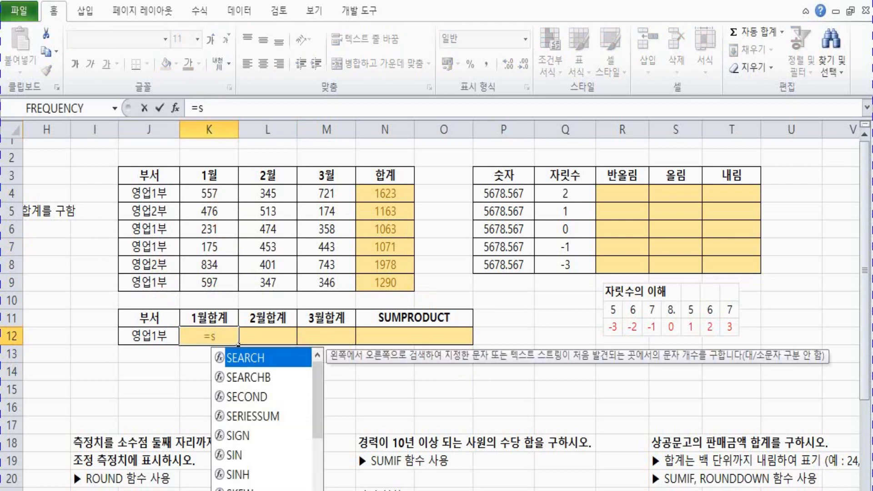
pyautogui.write('umif')
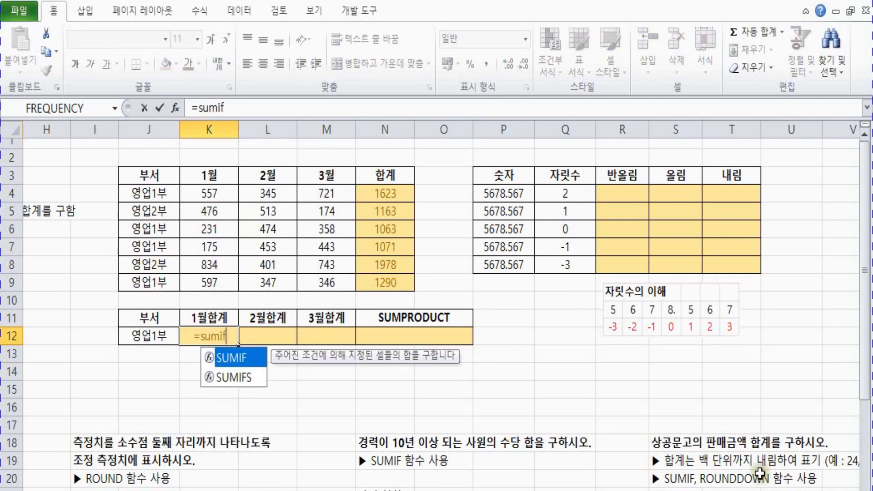
pyautogui.press('Tab')
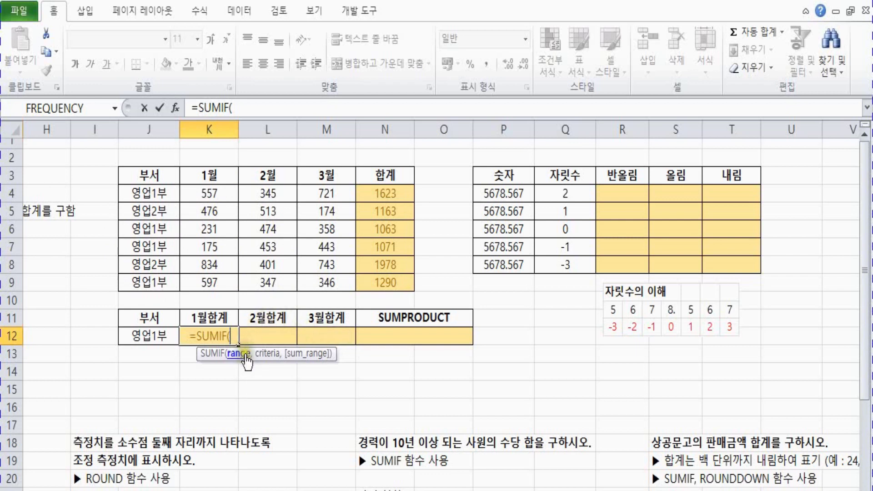
pyautogui.moveTo(167, 194); pyautogui.dragTo(168, 283)
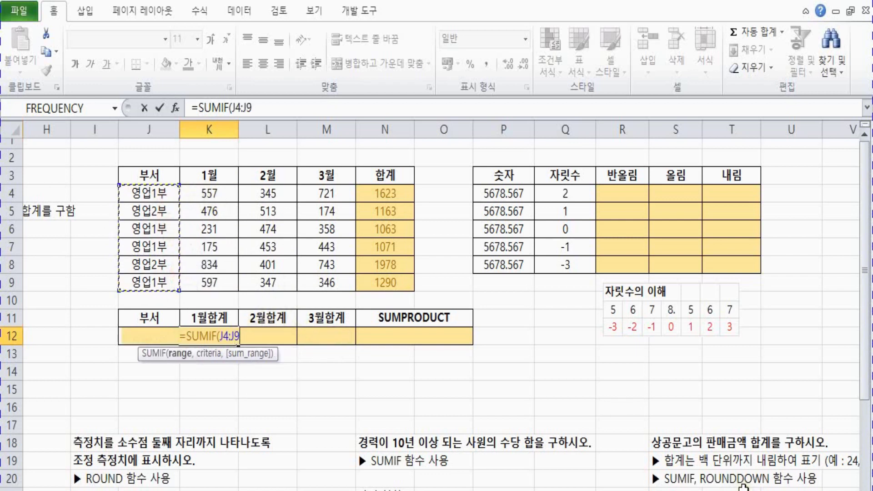
pyautogui.write(',')
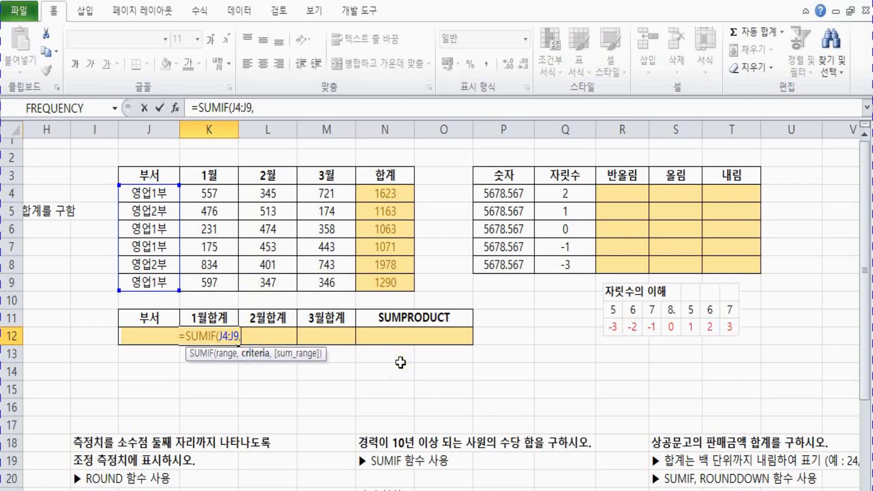
pyautogui.write('"')
pyautogui.write('영업1ㅂ')
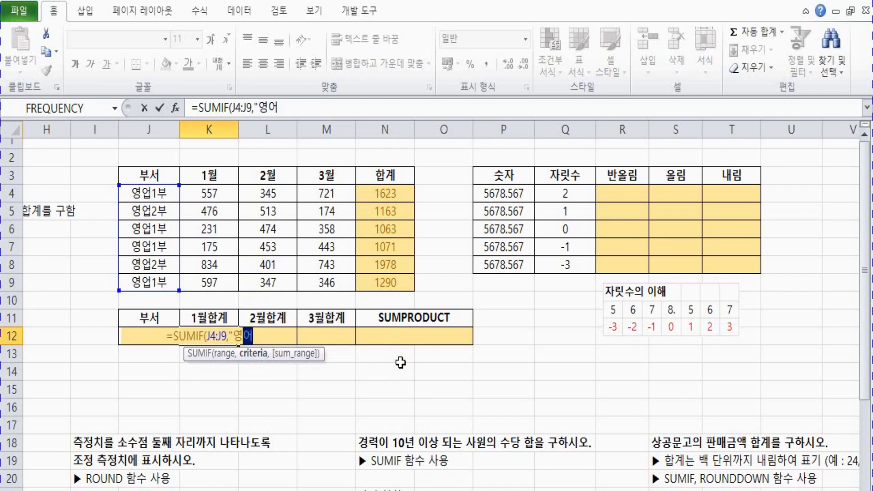
pyautogui.write('"')
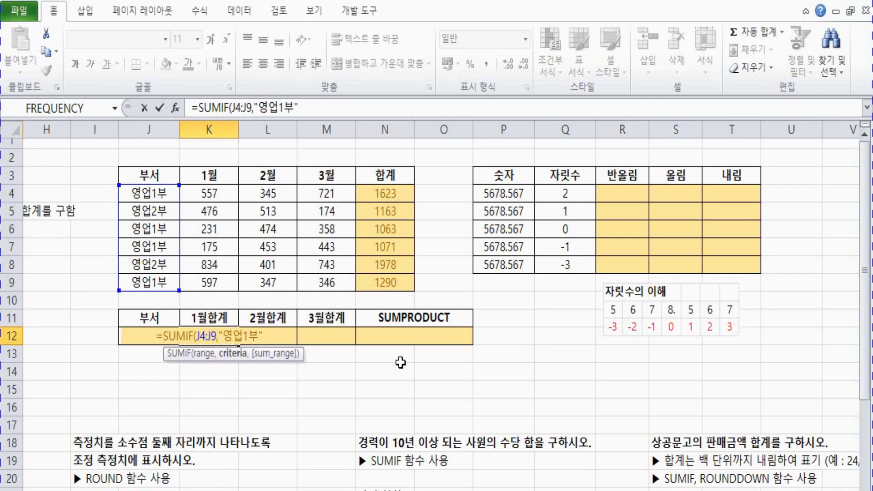
pyautogui.press('BackSpace')
pyautogui.press('BackSpace')
pyautogui.press('BackSpace')
pyautogui.press('BackSpace')
pyautogui.press('BackSpace')
pyautogui.press('BackSpace')
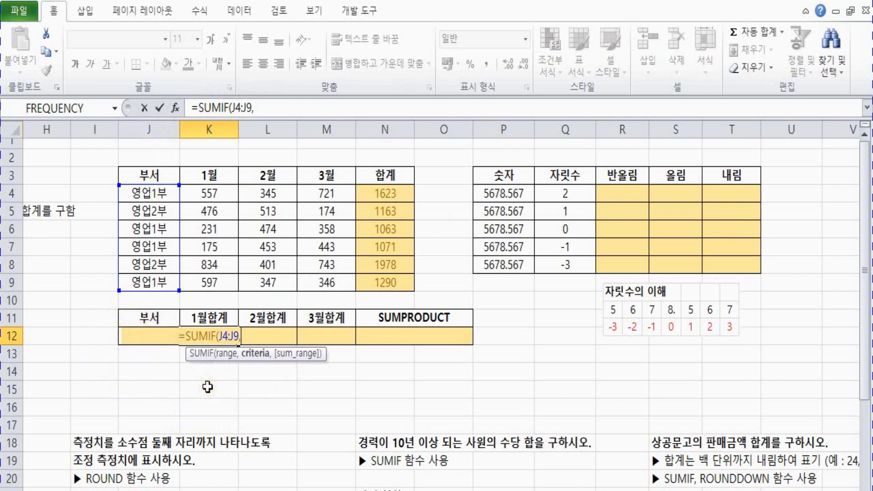
# Complete the SUMIF formula in K12 with J12 as the criterion and K4:K9 as the sum range.
pyautogui.click(155, 355)
pyautogui.press('Up')
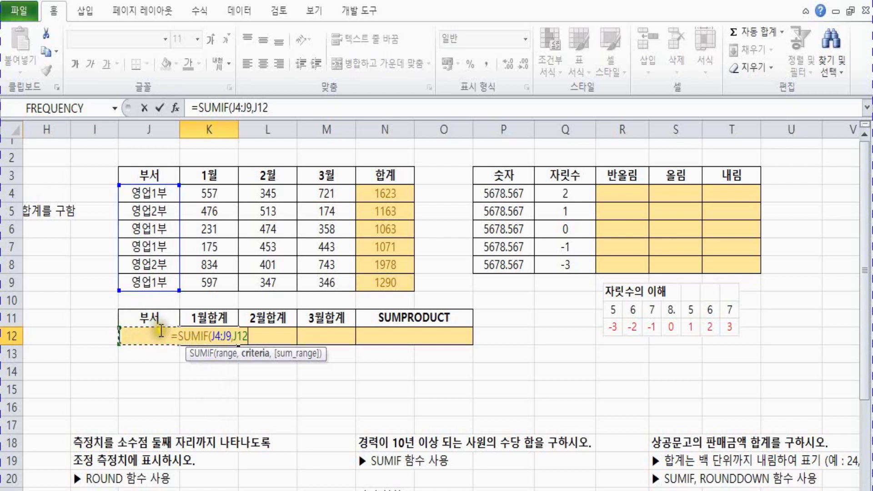
pyautogui.write(',')
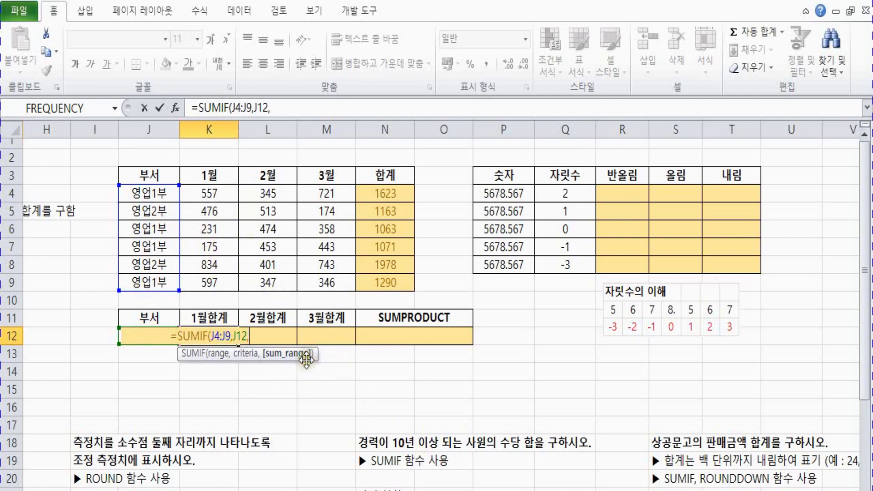
pyautogui.click(224, 195)
pyautogui.moveTo(223, 195); pyautogui.dragTo(220, 279)
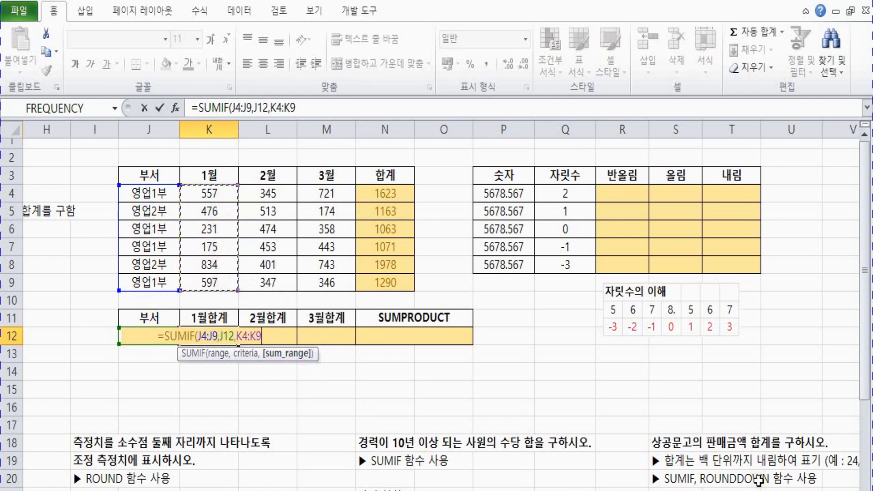
pyautogui.write(')')
pyautogui.press('Return')
pyautogui.press('Up')
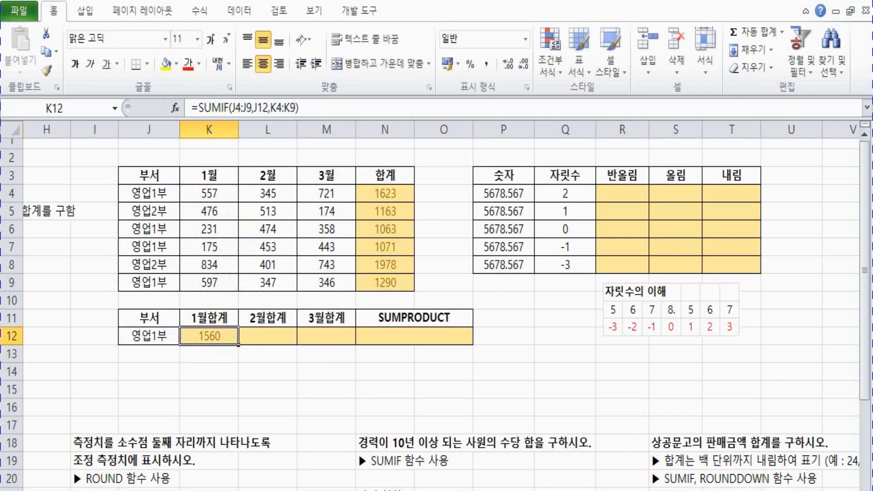
pyautogui.keyDown('ctrl'); pyautogui.scroll(1, 359, 453); pyautogui.keyUp('ctrl')
pyautogui.click(500, 414)
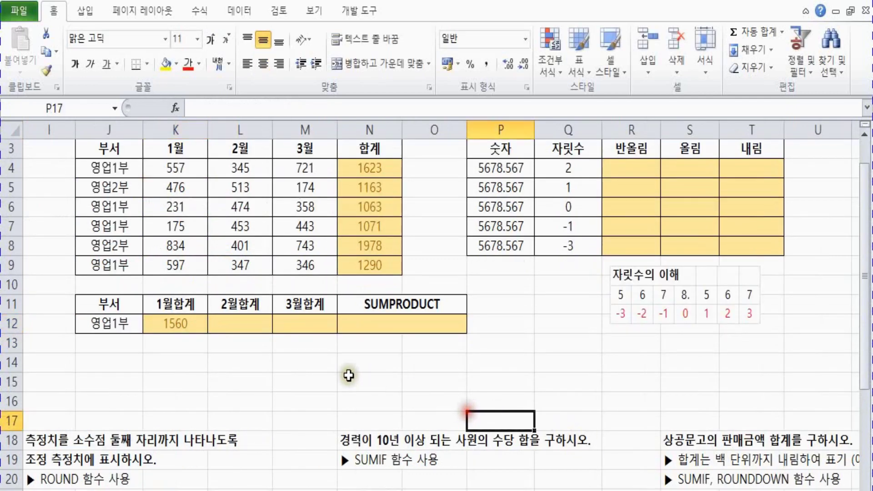
pyautogui.scroll(1, 345, 372)
pyautogui.click(175, 357)
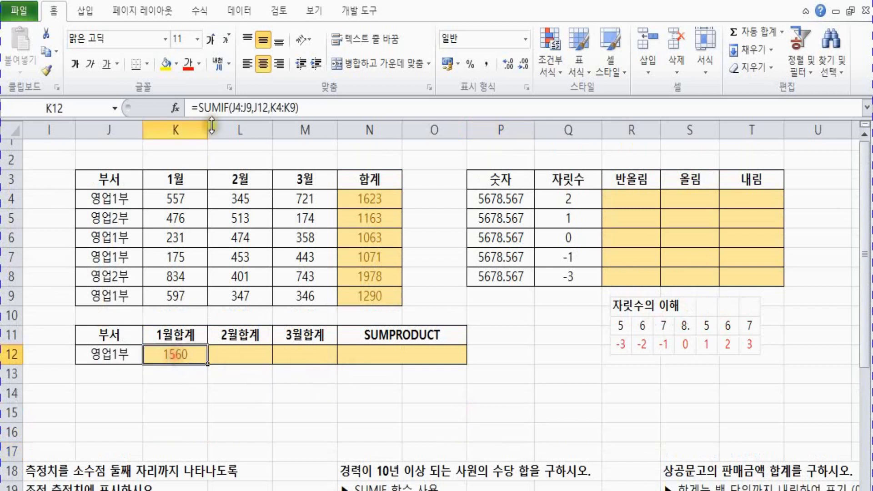
pyautogui.click(251, 363)
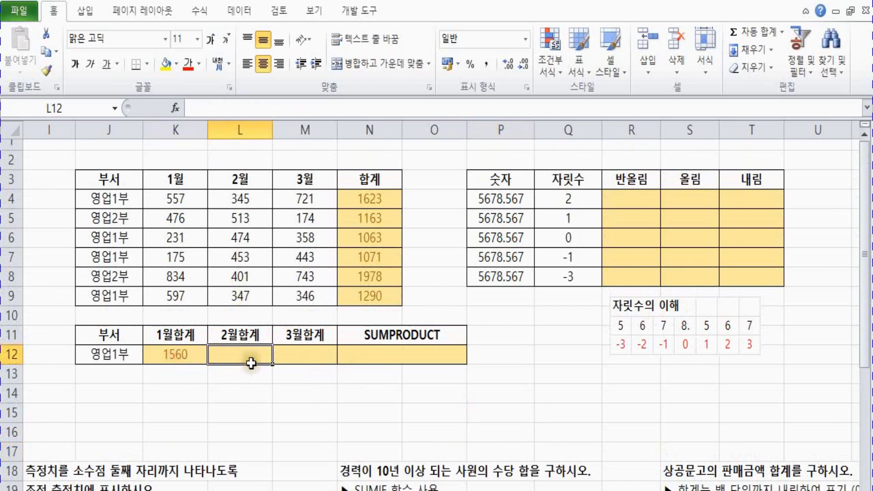
pyautogui.click(294, 357)
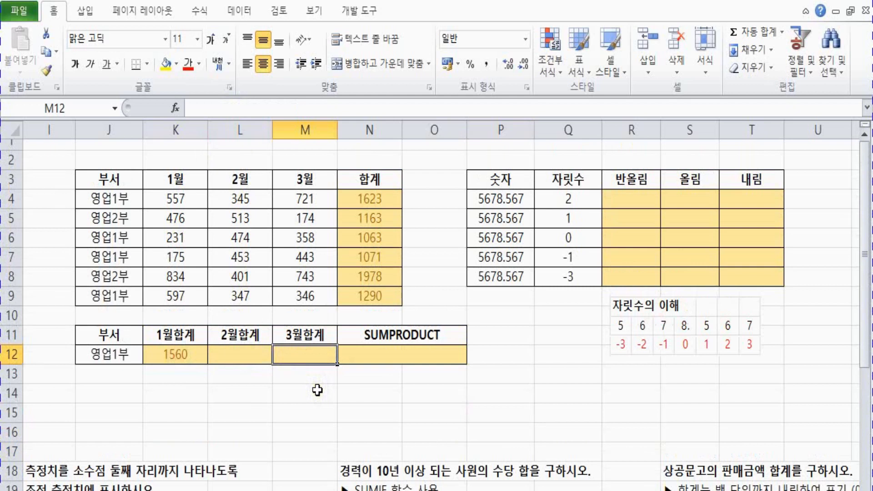
# Make J4:J9 and J12 absolute references in K12's SUMIF formula and copy it across to M12.
pyautogui.click(186, 355)
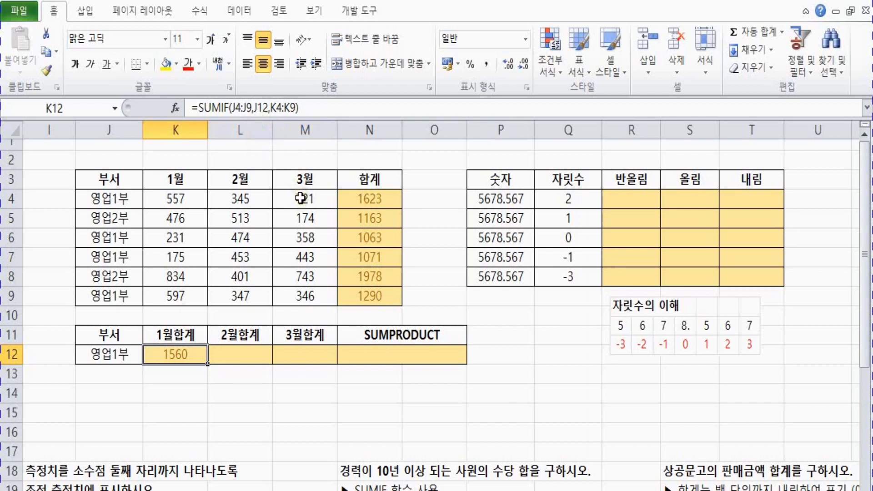
pyautogui.click(246, 108)
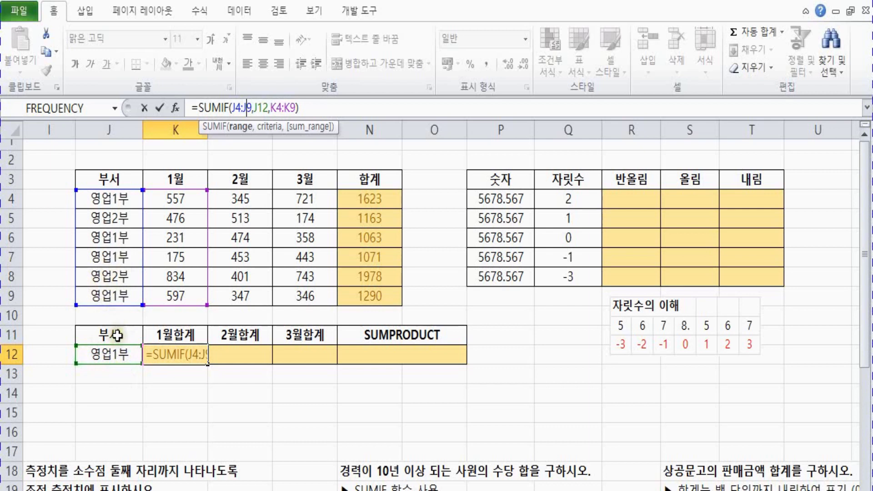
pyautogui.moveTo(232, 108); pyautogui.dragTo(269, 109)
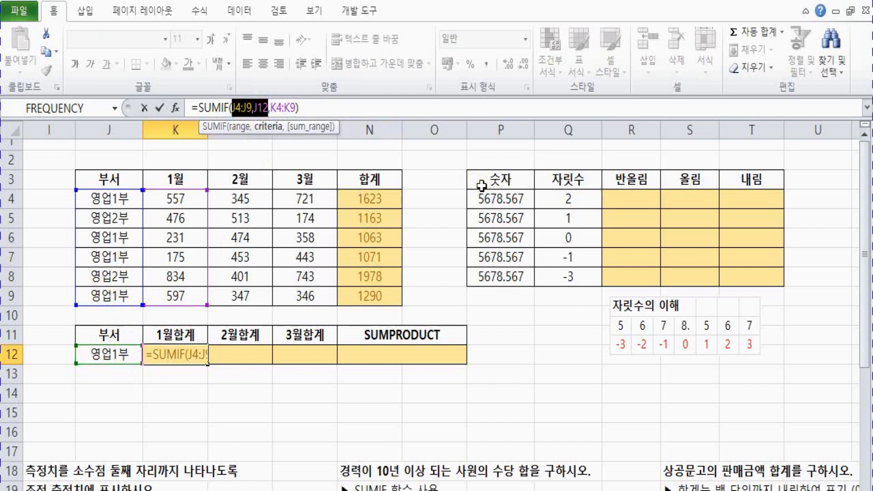
pyautogui.press('F4')
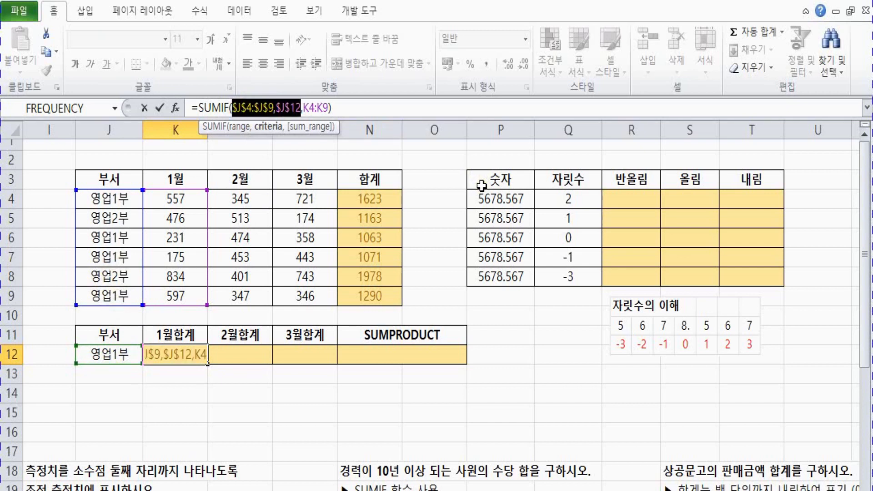
pyautogui.press('End')
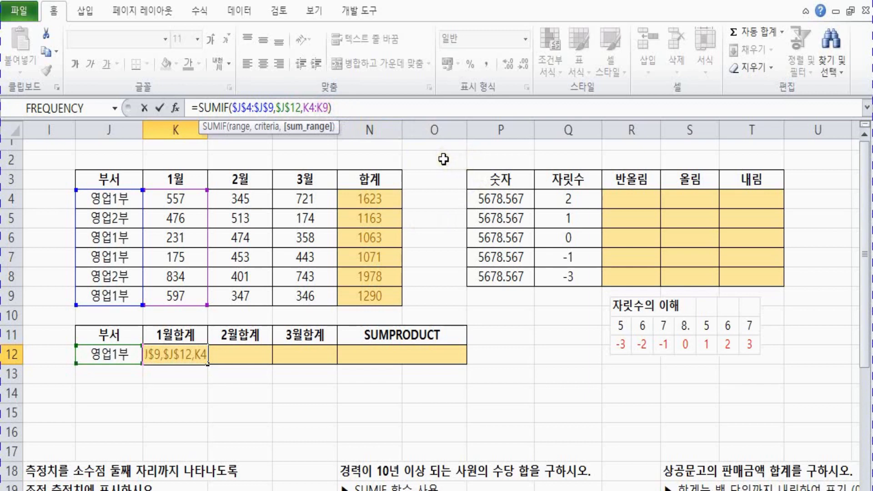
pyautogui.press('Return')
pyautogui.press('Up')
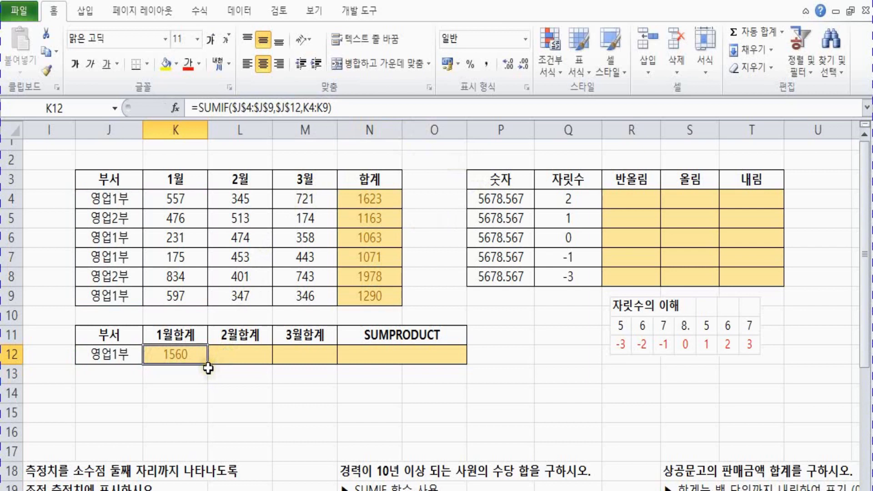
pyautogui.moveTo(208, 366); pyautogui.dragTo(329, 359)
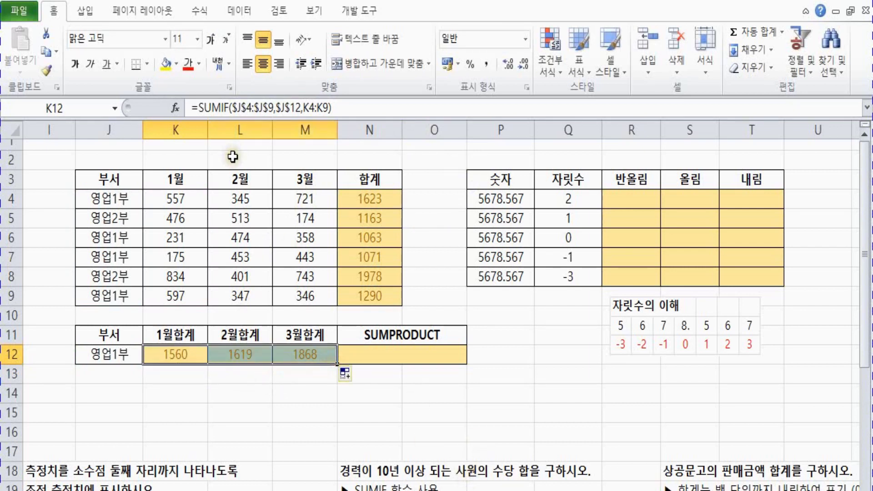
# Check the ranges referenced by the copied SUMIF formulas in L12 and M12 under 2월합계 and 3월합계.
pyautogui.click(240, 354)
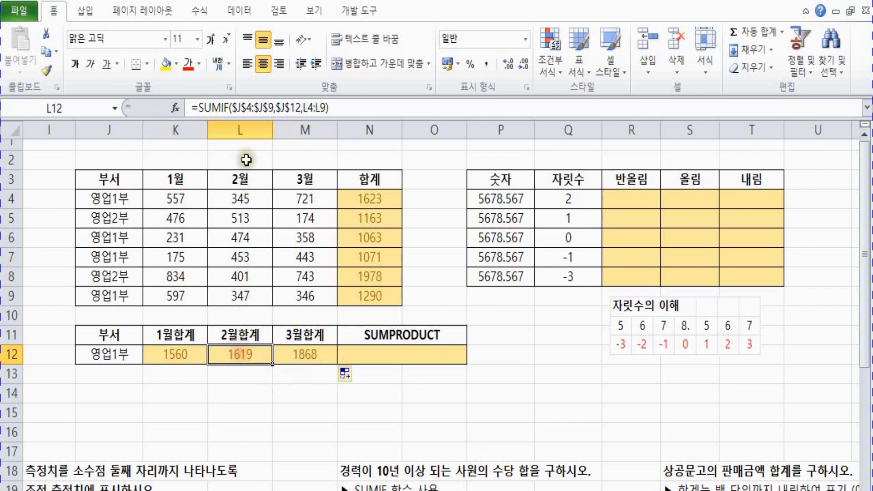
pyautogui.click(246, 108)
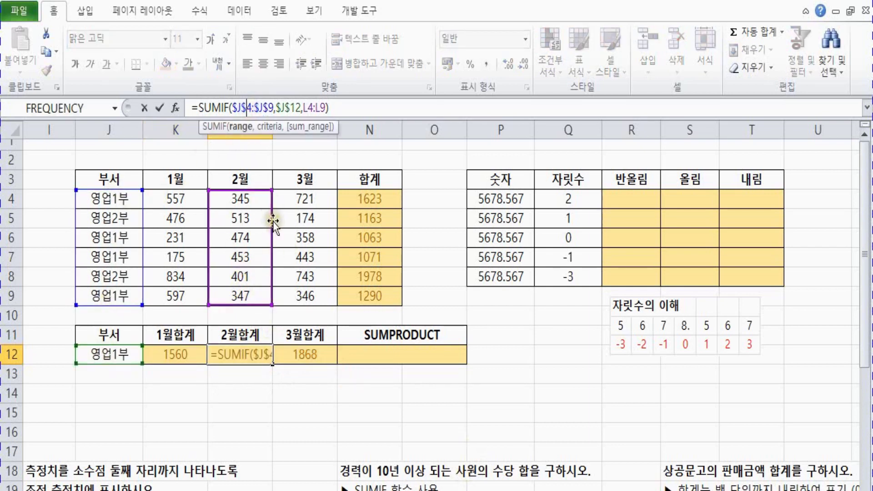
pyautogui.press('Return')
pyautogui.click(310, 354)
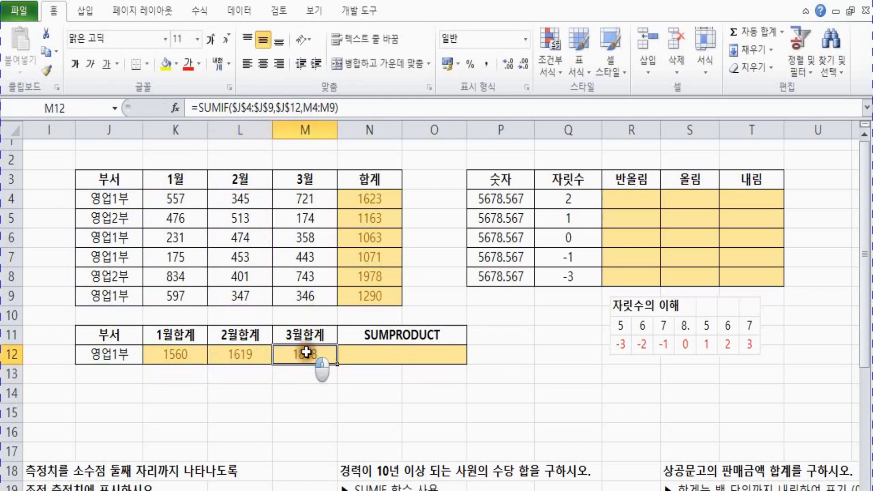
pyautogui.click(285, 107)
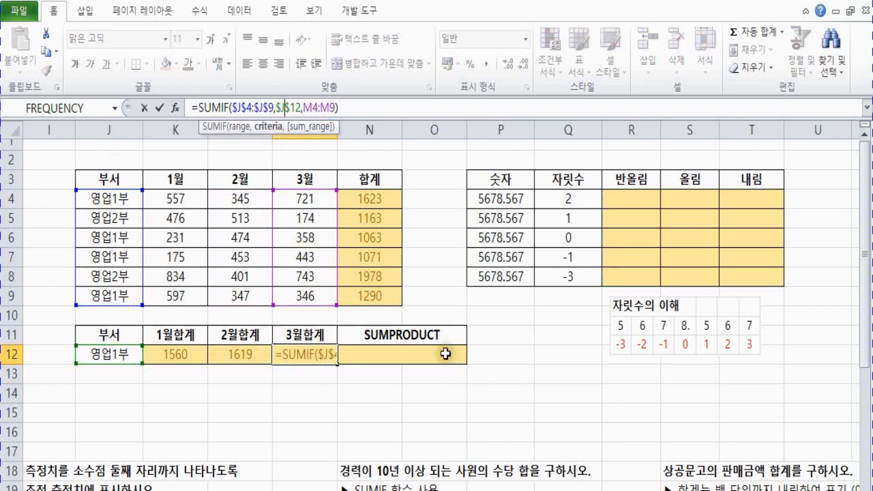
pyautogui.press('Return')
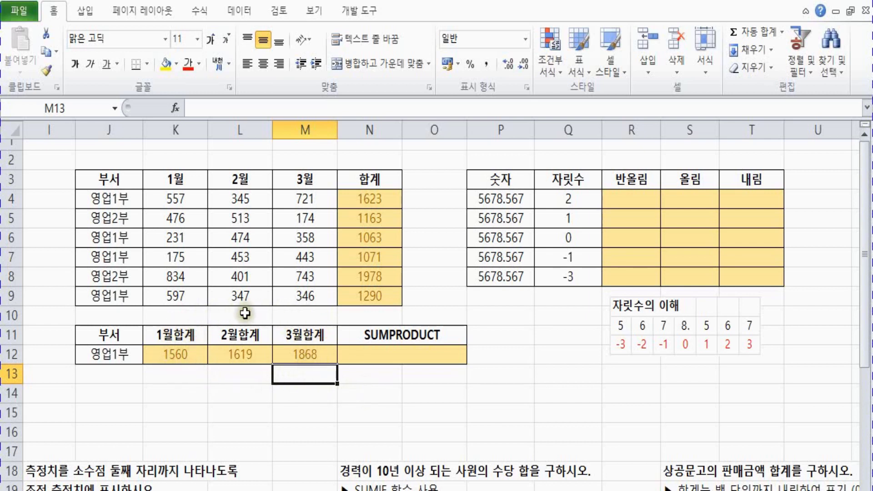
pyautogui.click(431, 412)
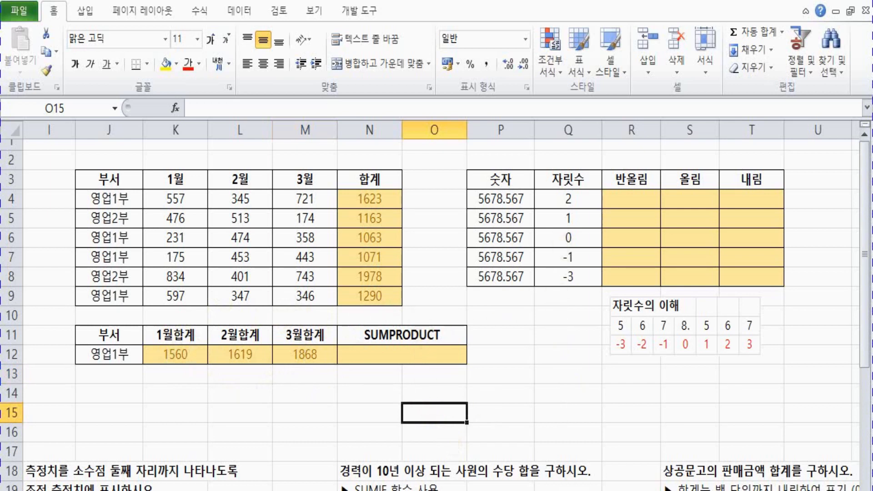
pyautogui.hscroll(2, 436, 305)
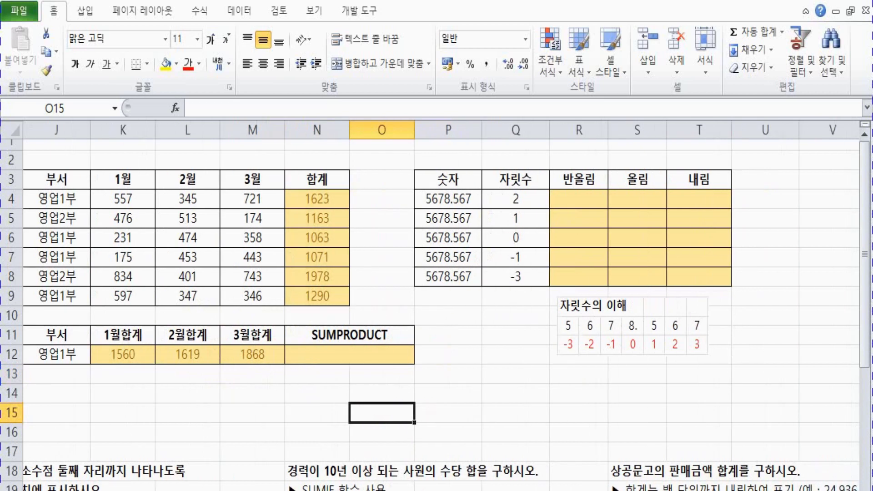
pyautogui.click(468, 360)
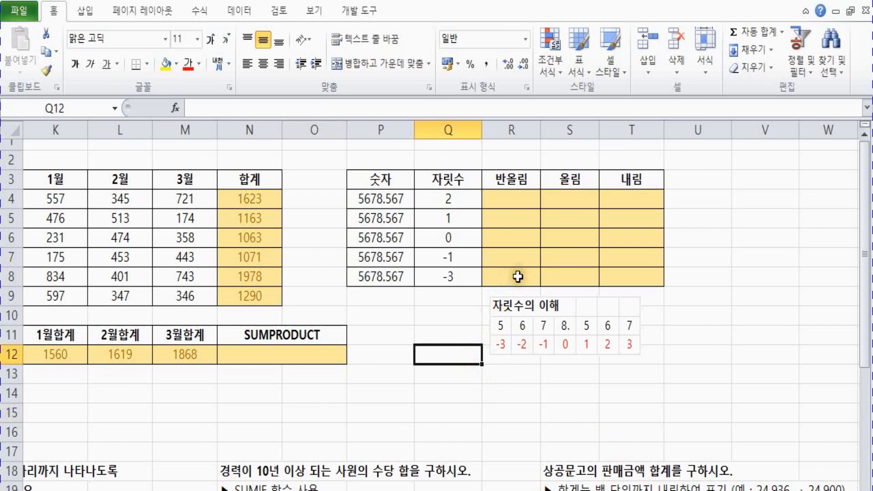
pyautogui.click(497, 201)
pyautogui.click(575, 203)
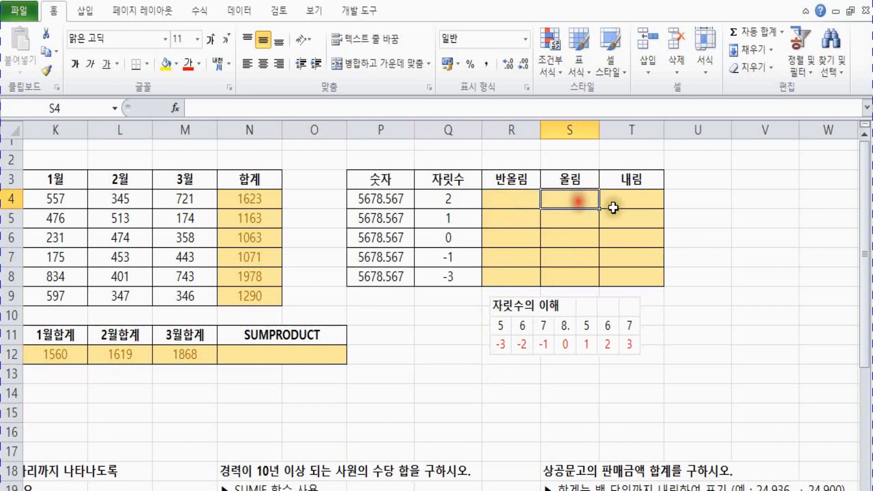
pyautogui.click(646, 202)
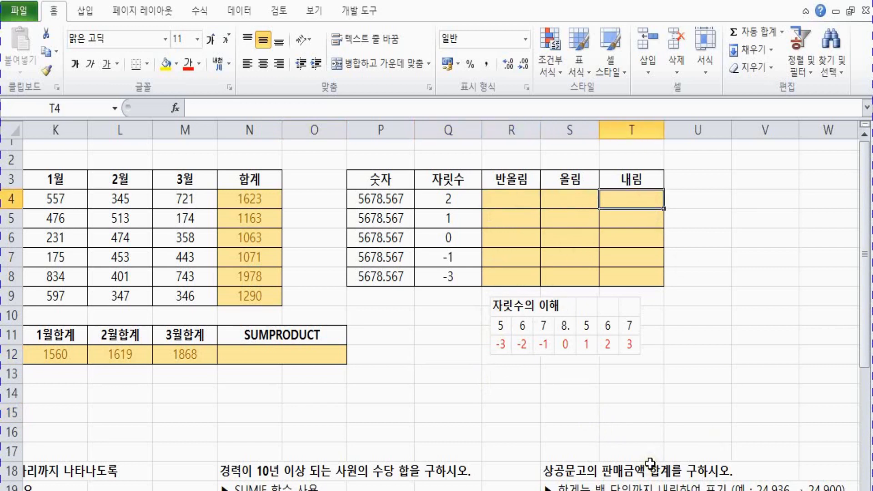
# Start a ROUND formula in R4 under 반올림 with P4 as the number to round.
pyautogui.click(519, 199)
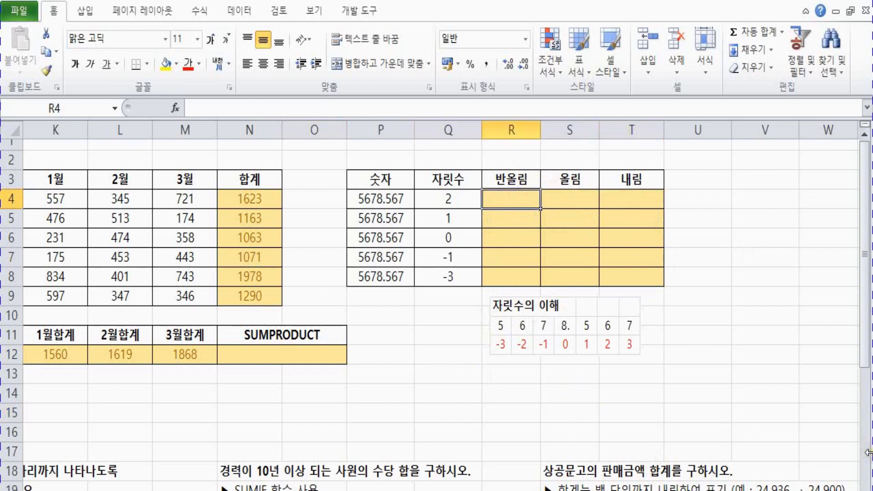
pyautogui.write('=')
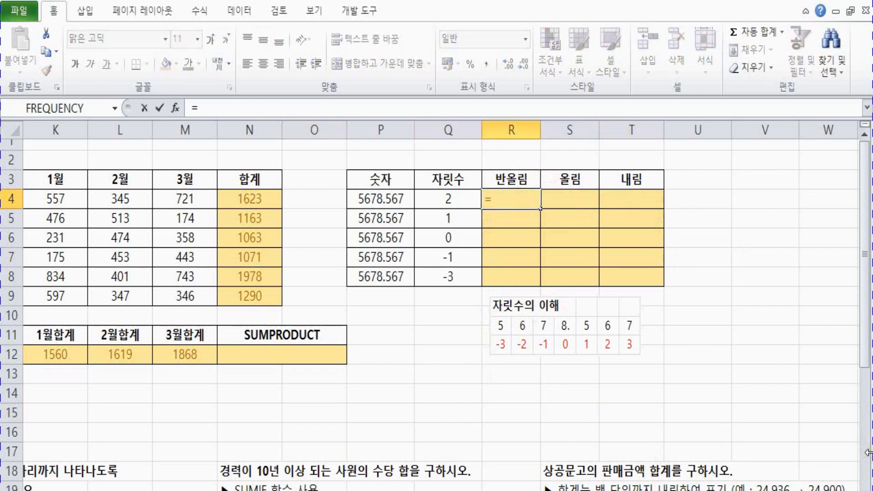
pyautogui.write('개')
pyautogui.write('roun')
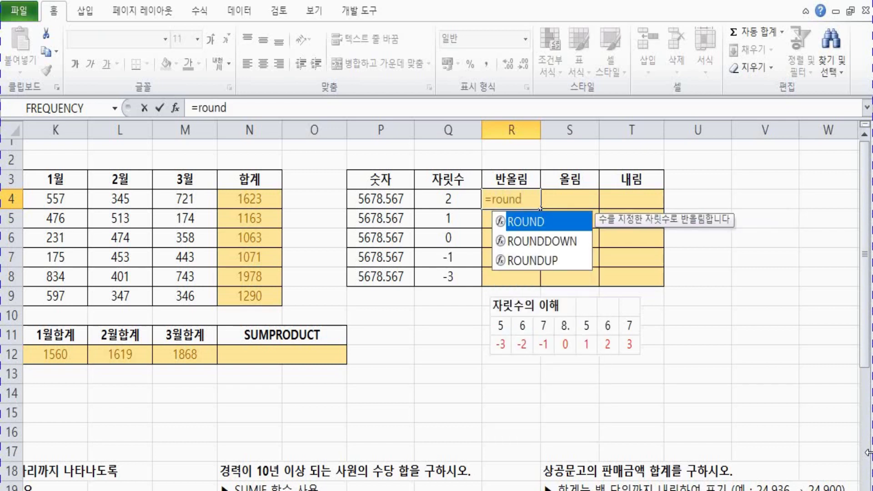
pyautogui.write('d')
pyautogui.press('Tab')
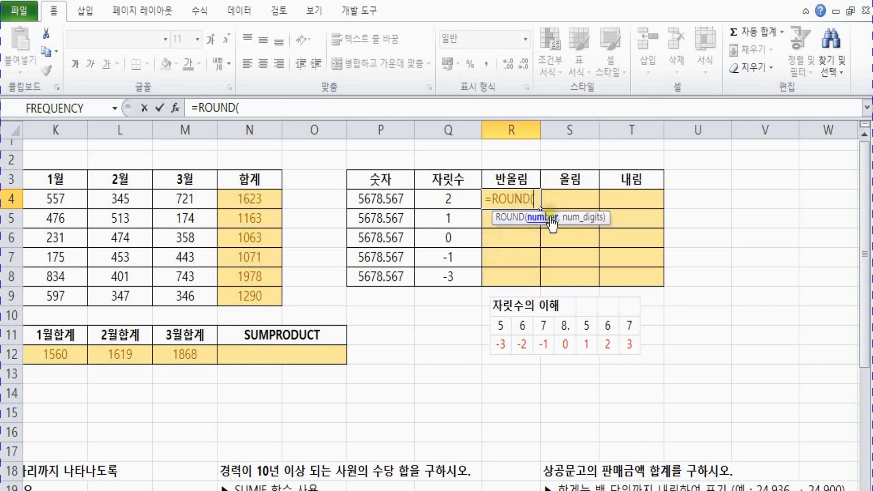
pyautogui.click(390, 199)
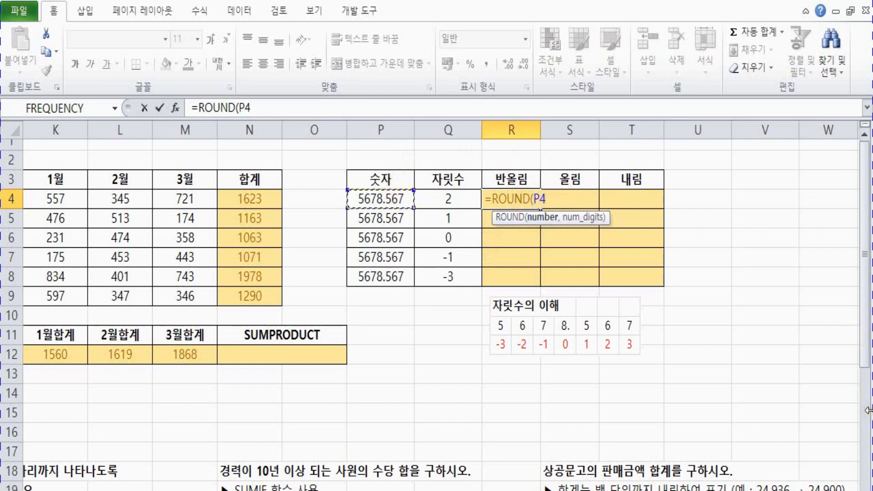
pyautogui.write(',')
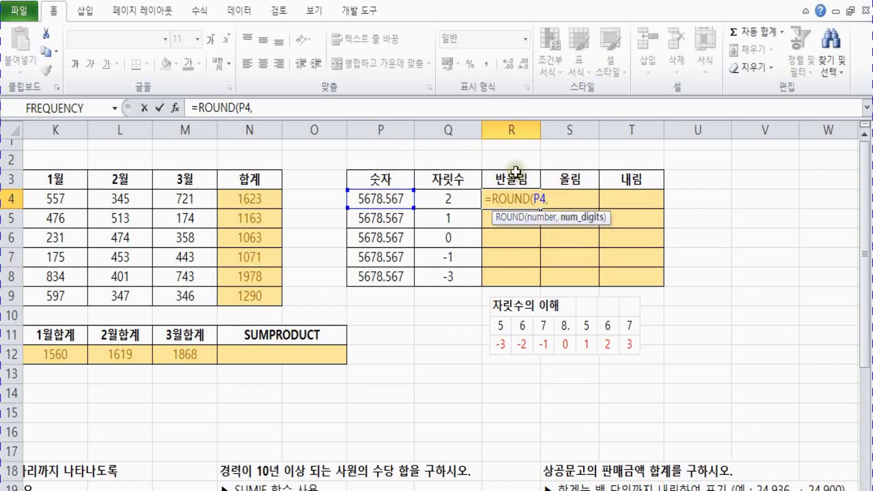
pyautogui.click(437, 199)
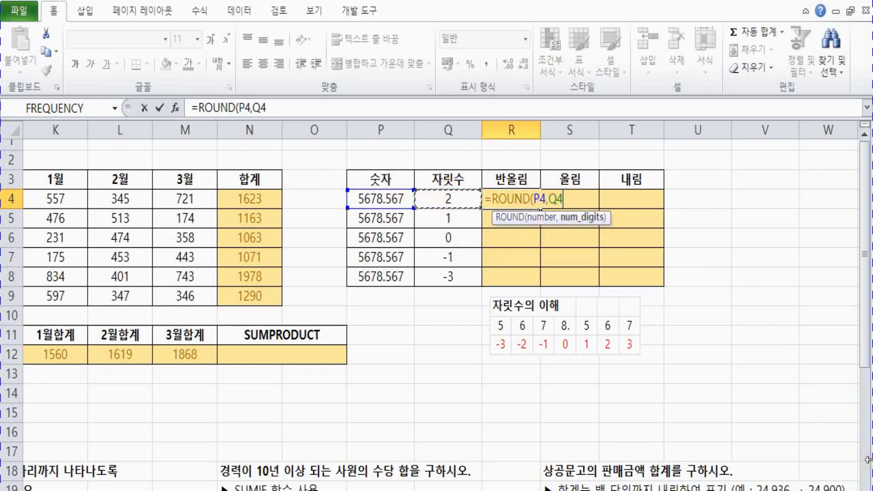
pyautogui.press('BackSpace')
pyautogui.press('BackSpace')
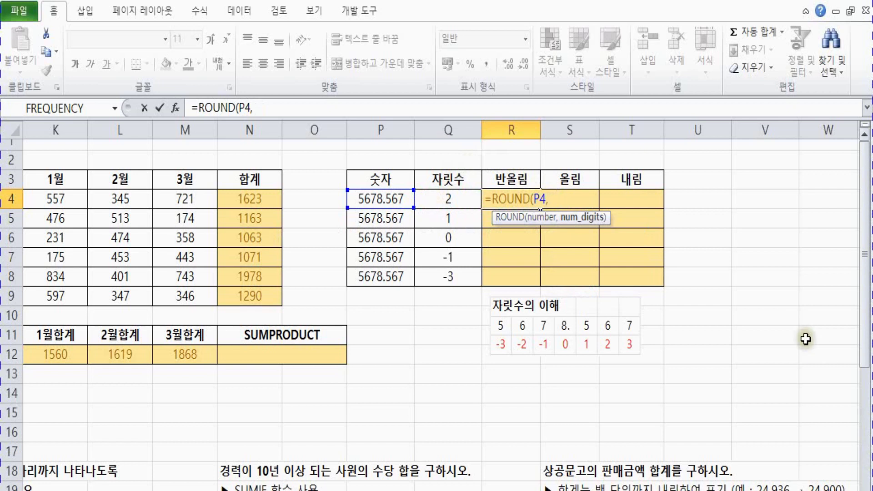
# Complete R4's ROUND formula with Q4 as the number of digits and copy it down through R8.
pyautogui.click(446, 195)
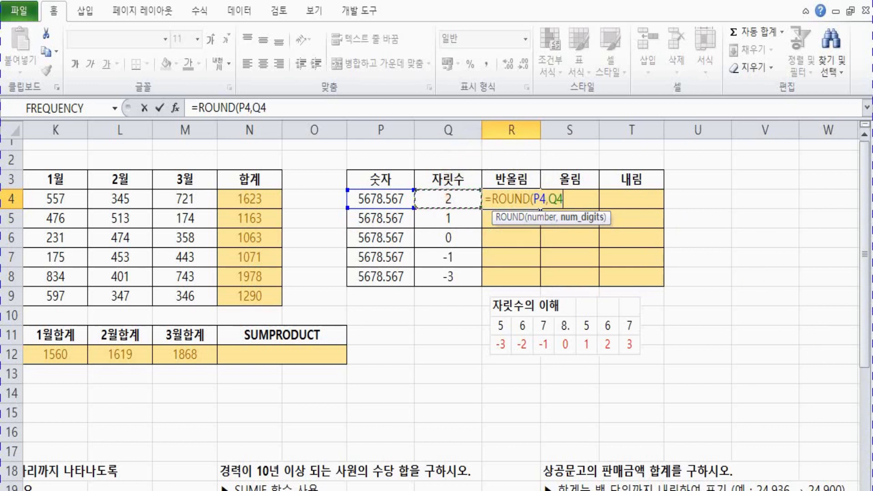
pyautogui.write(')')
pyautogui.press('Return')
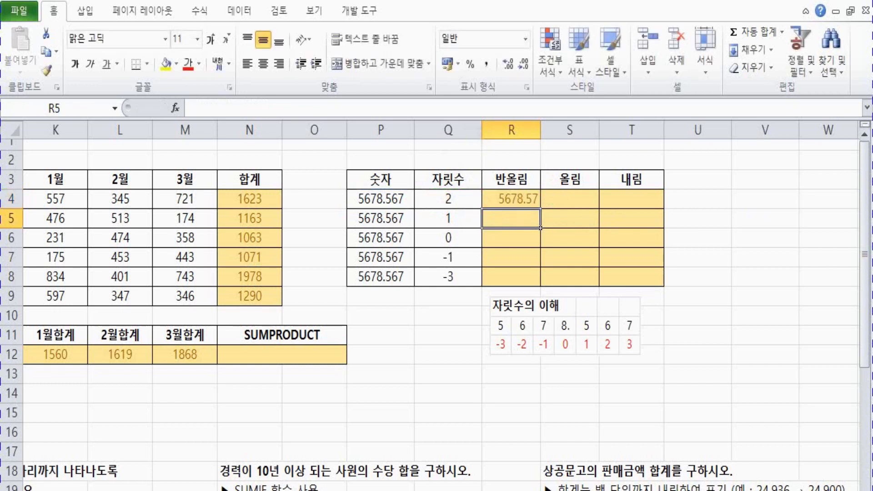
pyautogui.click(511, 199)
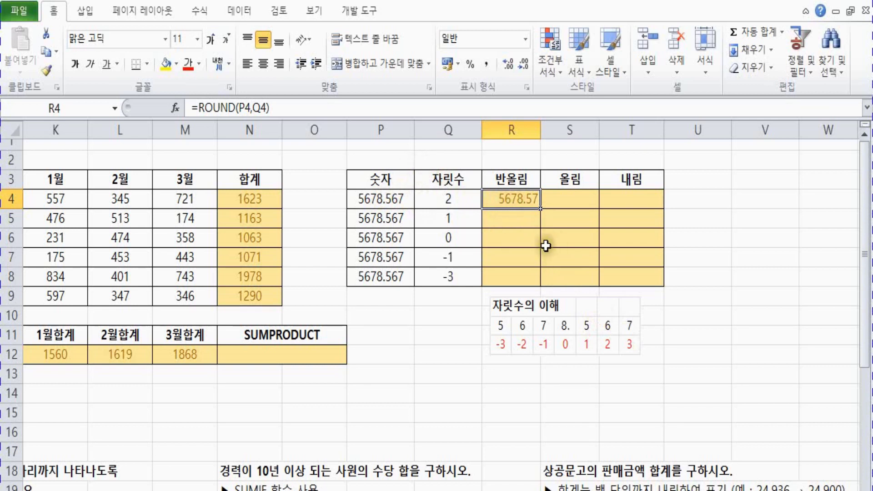
pyautogui.moveTo(540, 209); pyautogui.dragTo(540, 282)
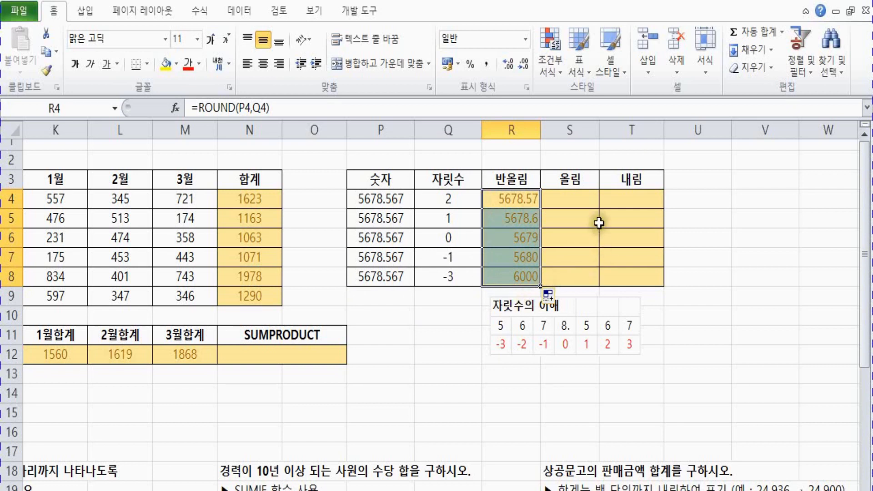
# Start a ROUNDUP formula in S4 under 올림 with P4 as the number to round up.
pyautogui.click(584, 200)
pyautogui.write('=roun')
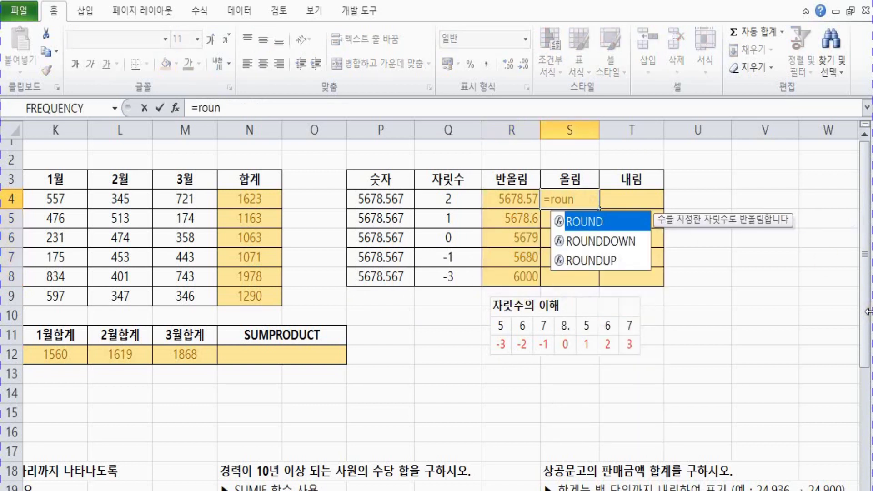
pyautogui.press('Down')
pyautogui.press('Down')
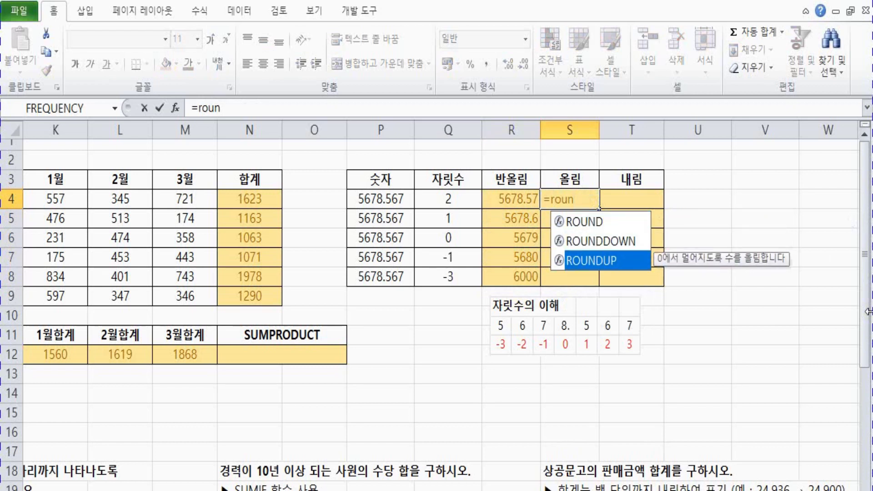
pyautogui.write('n')
pyautogui.press('Tab')
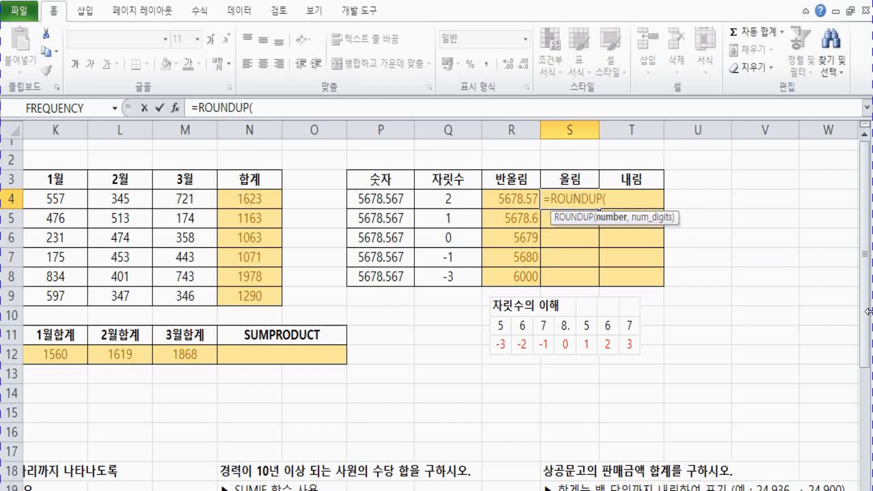
pyautogui.click(395, 197)
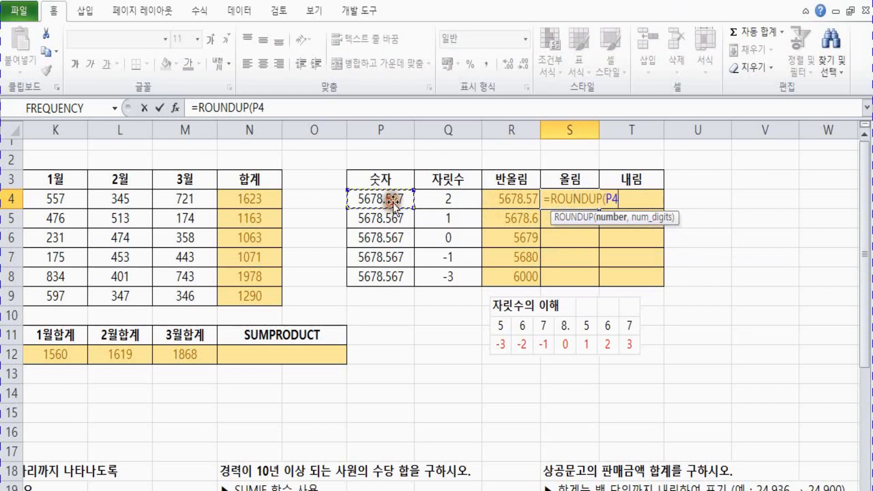
# Complete S4's ROUNDUP formula with Q4 as the number of digits and copy it down through S8.
pyautogui.write(',')
pyautogui.click(450, 198)
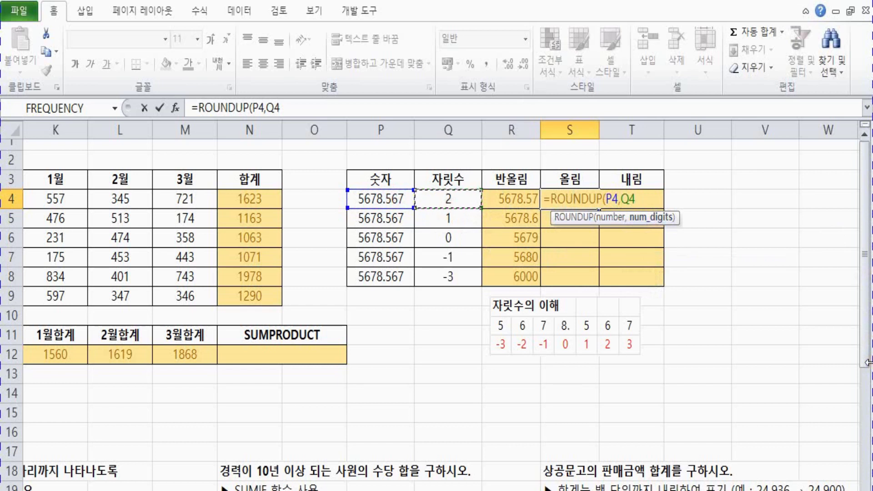
pyautogui.write(')')
pyautogui.press('Return')
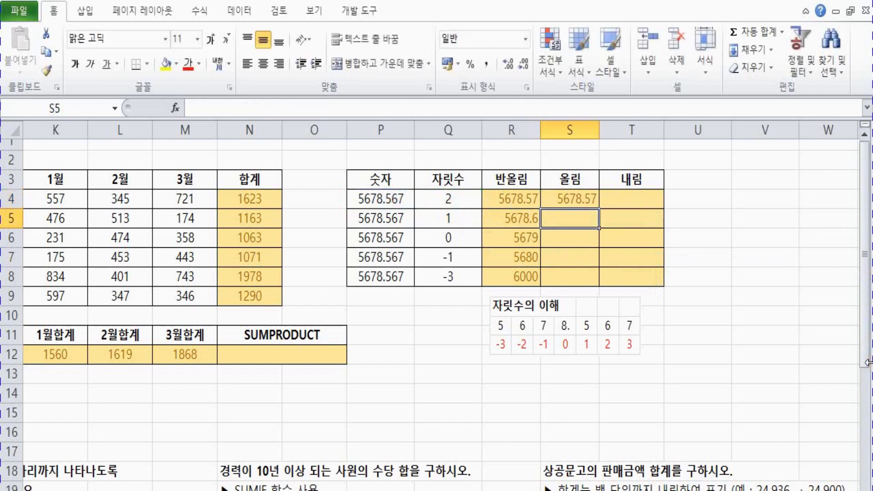
pyautogui.press('Up')
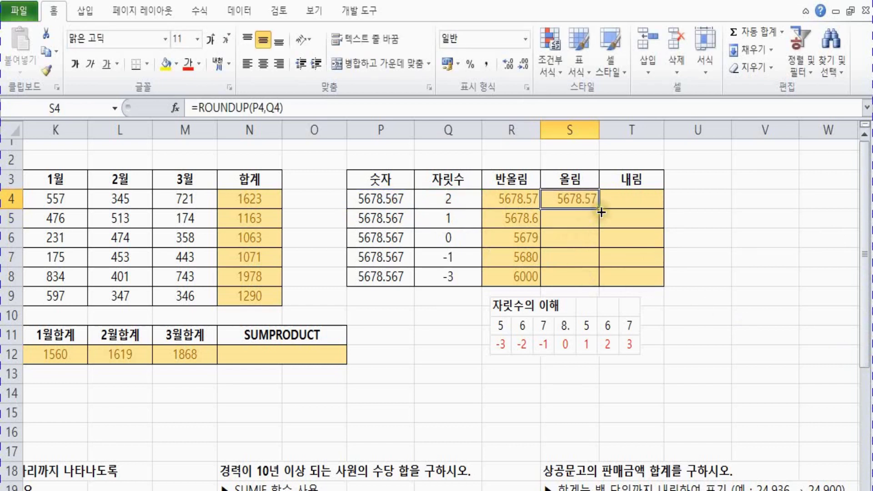
pyautogui.moveTo(600, 212); pyautogui.dragTo(605, 282)
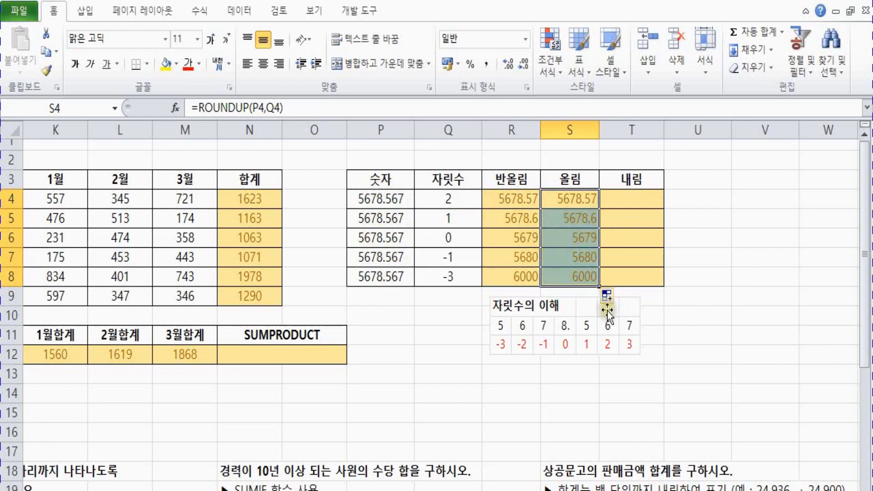
# Start a ROUNDDOWN formula in T4 under 내림 with P4 as the number to round down.
pyautogui.click(641, 202)
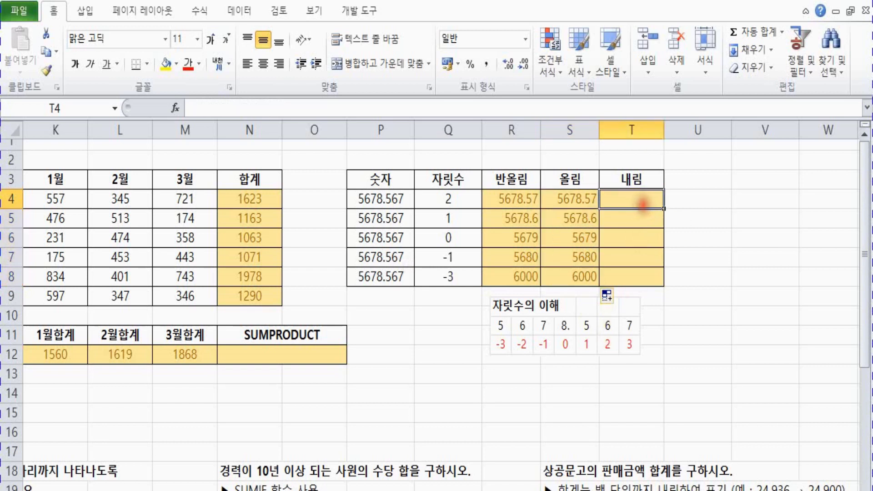
pyautogui.write('=r')
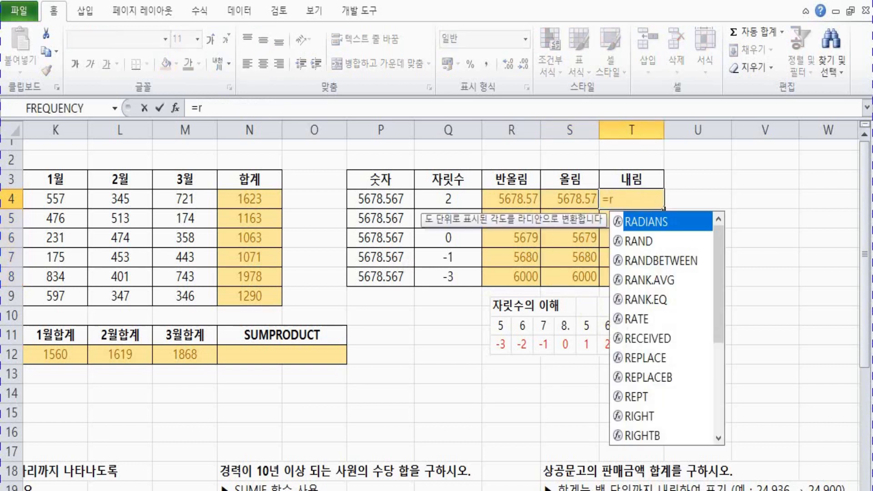
pyautogui.write('ound')
pyautogui.press('Down')
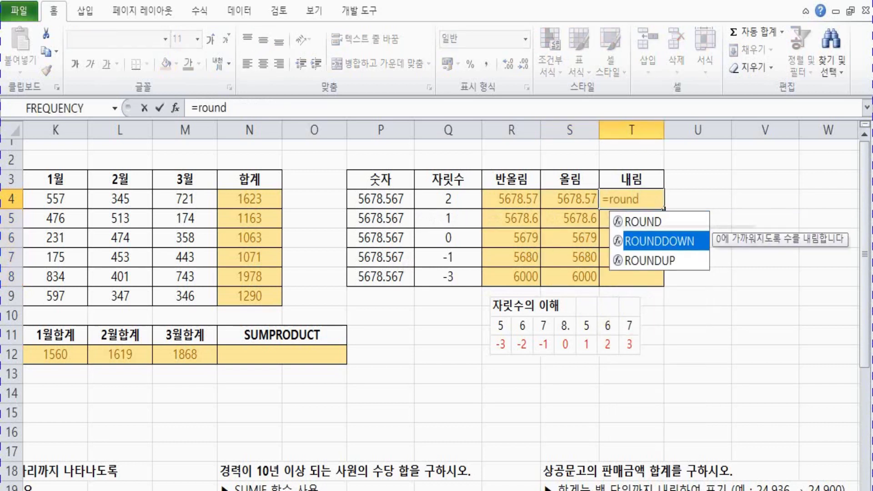
pyautogui.press('Tab')
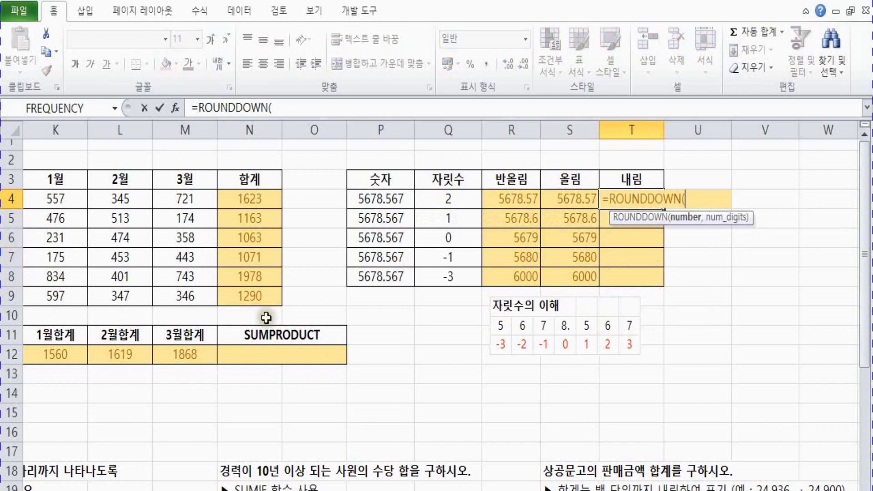
pyautogui.click(387, 201)
# Complete T4's ROUNDDOWN formula with Q4 as the number of digits and copy it down through T8.
pyautogui.write(',')
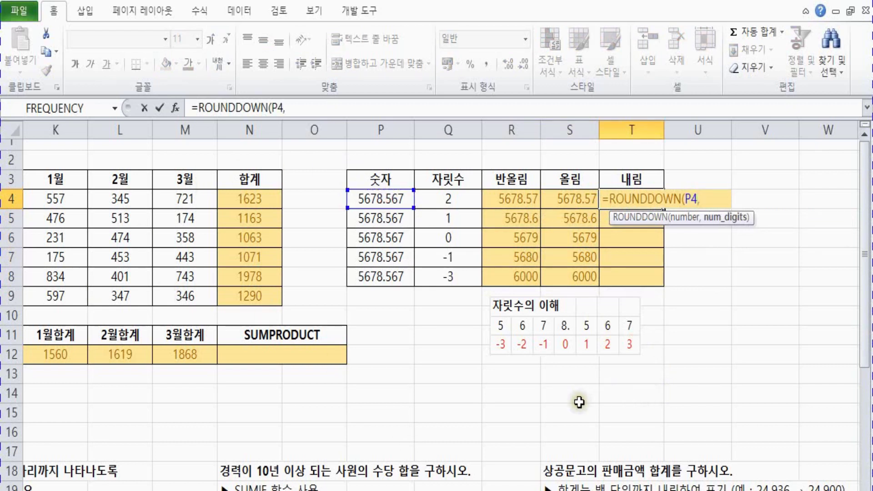
pyautogui.click(462, 196)
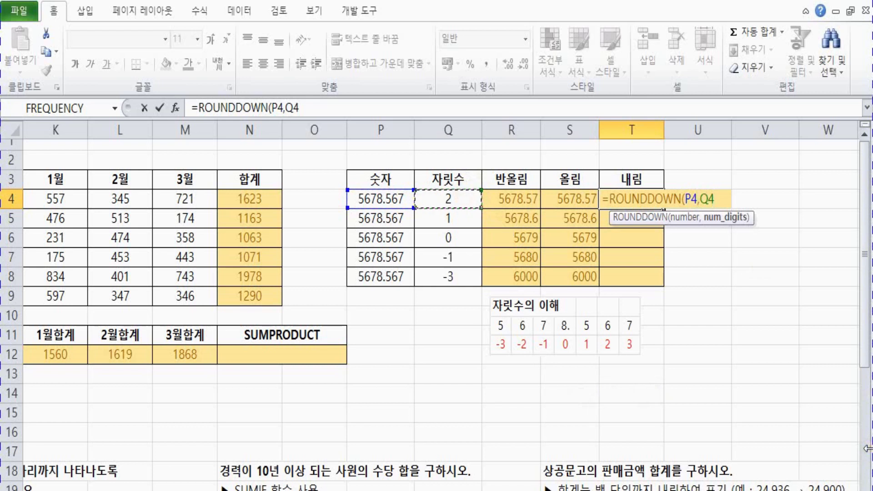
pyautogui.write(')')
pyautogui.press('Return')
pyautogui.press('Up')
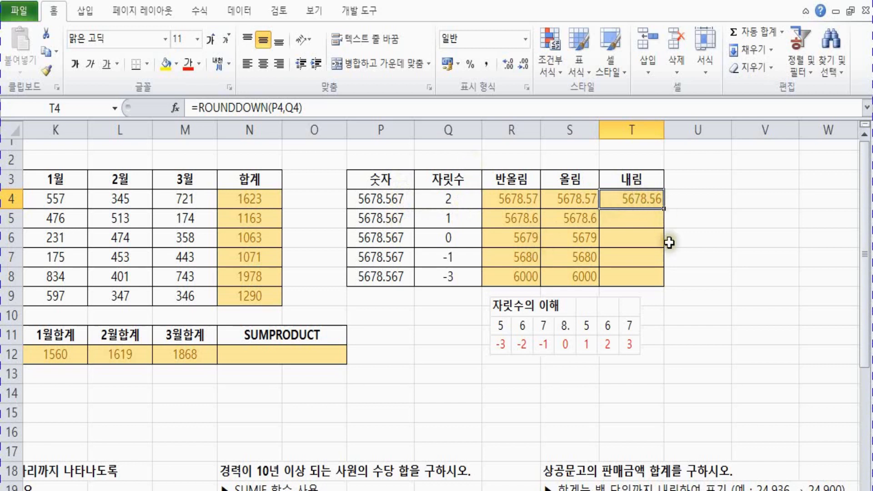
pyautogui.moveTo(664, 217); pyautogui.dragTo(664, 287)
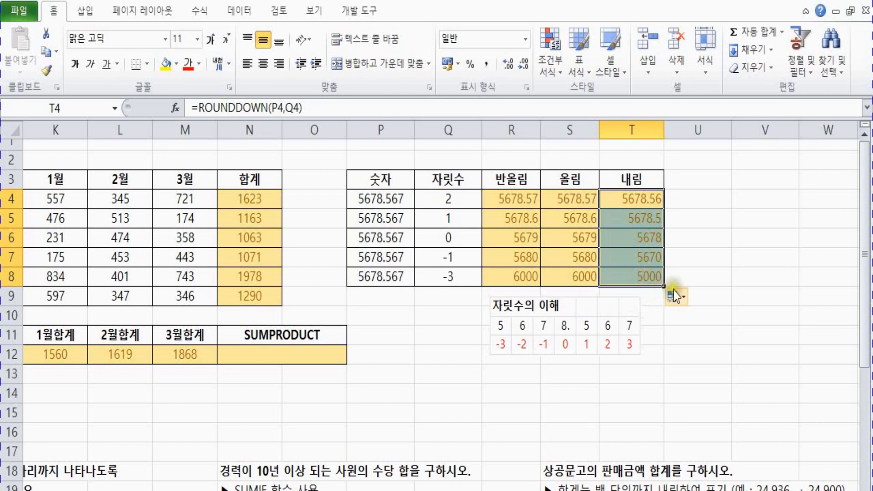
pyautogui.click(676, 354)
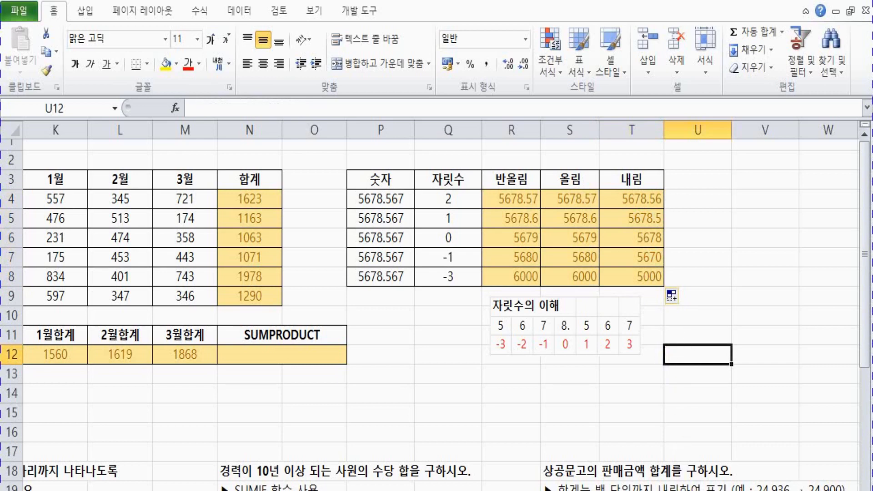
pyautogui.hscroll(-5, 441, 304)
pyautogui.click(556, 415)
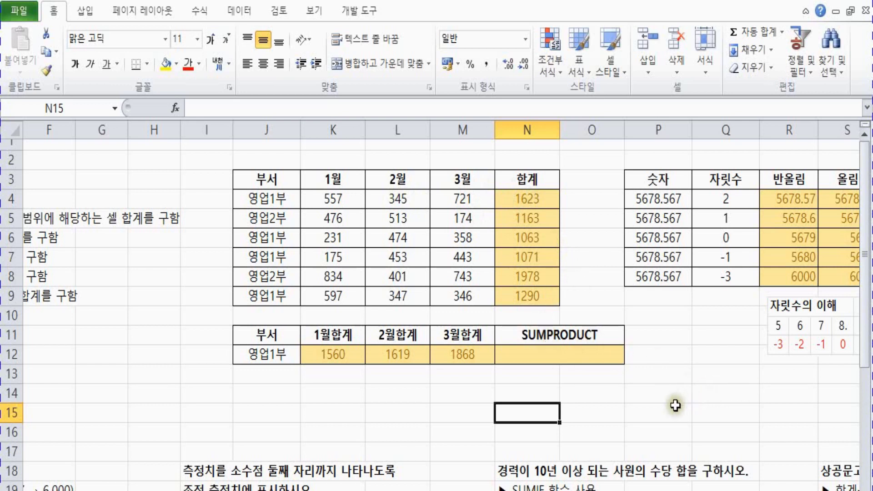
pyautogui.write('=p')
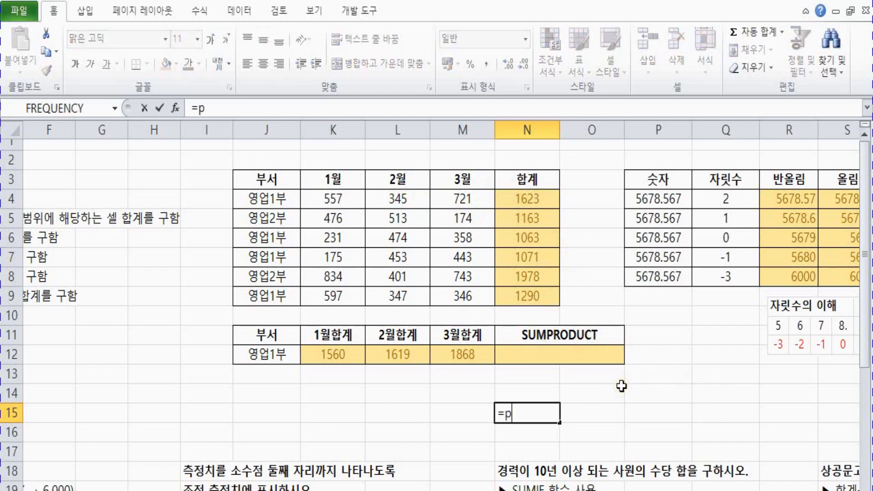
pyautogui.write('ro')
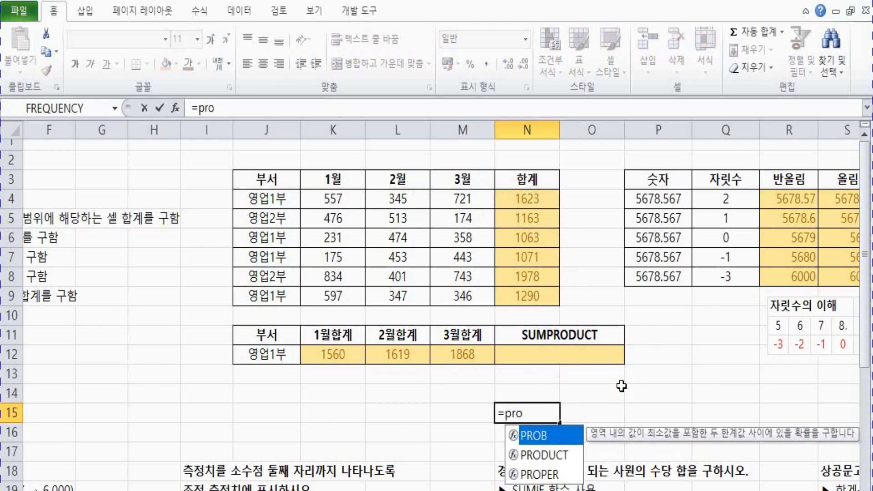
pyautogui.write('d')
pyautogui.press('Tab')
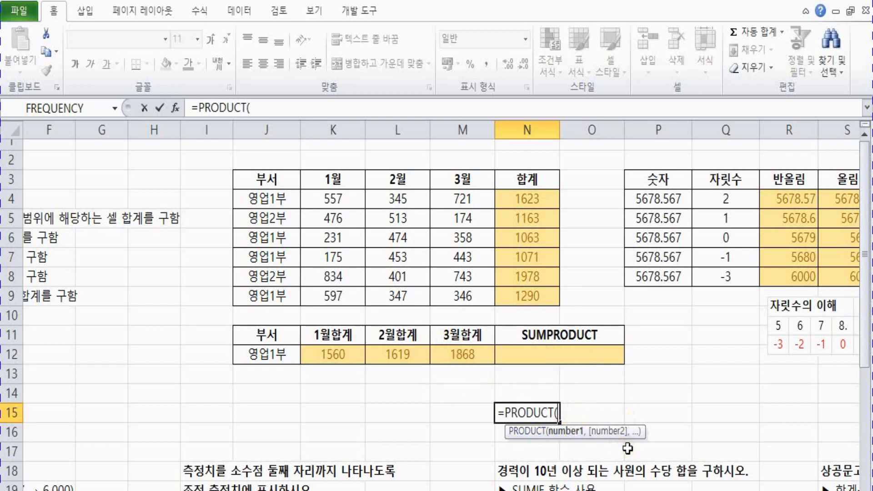
pyautogui.press('Escape')
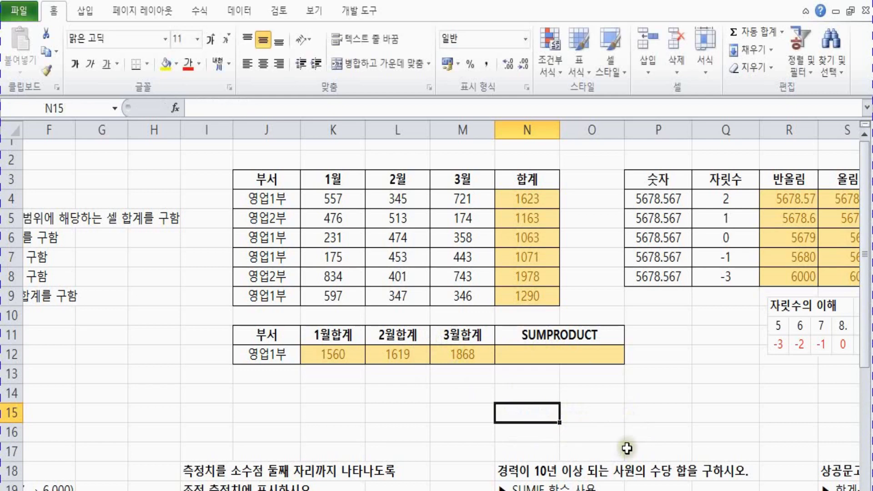
# Enter the sample numbers 1, 2 and 3 in cells O14 to O16 below the SUMPRODUCT cell.
pyautogui.click(581, 390)
pyautogui.write('1')
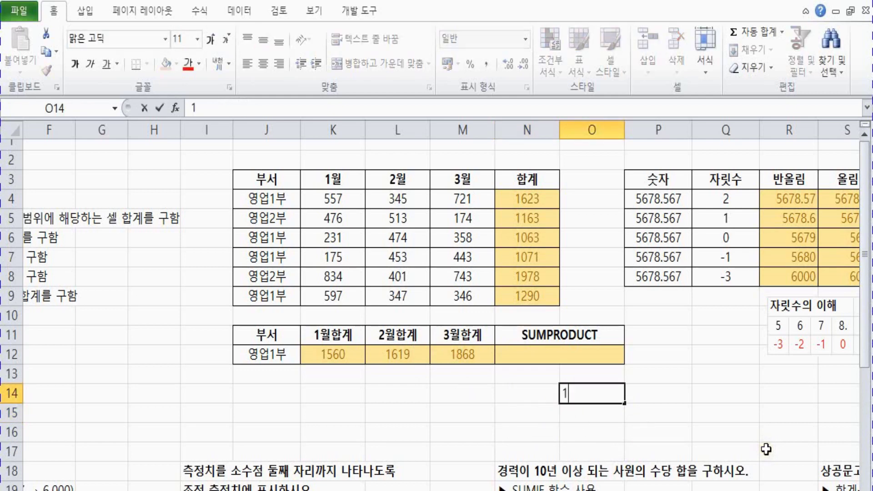
pyautogui.press('Return')
pyautogui.write('2')
pyautogui.press('Return')
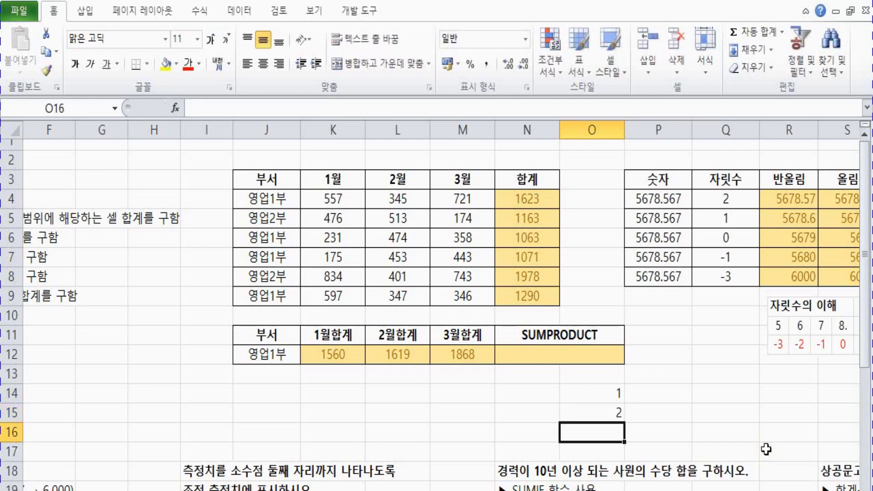
pyautogui.write('3')
pyautogui.click(642, 416)
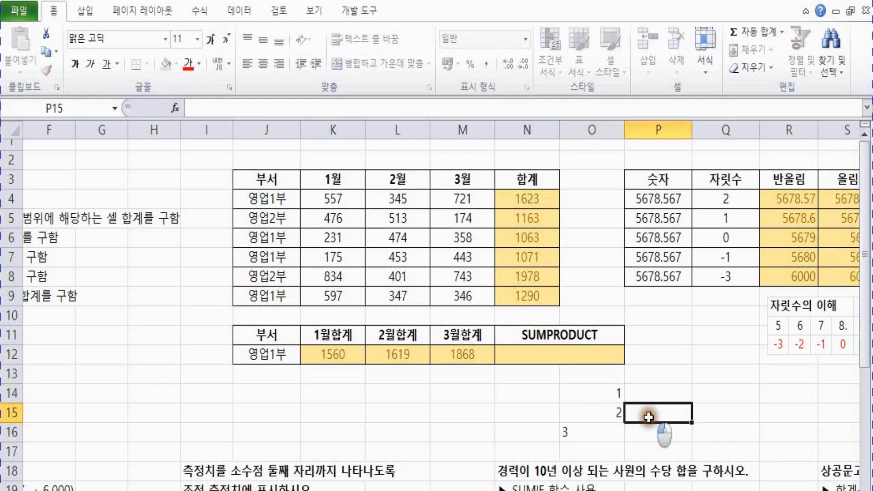
# Multiply the sample numbers in O14:O16 with a PRODUCT formula in N14.
pyautogui.click(532, 395)
pyautogui.write('=pr')
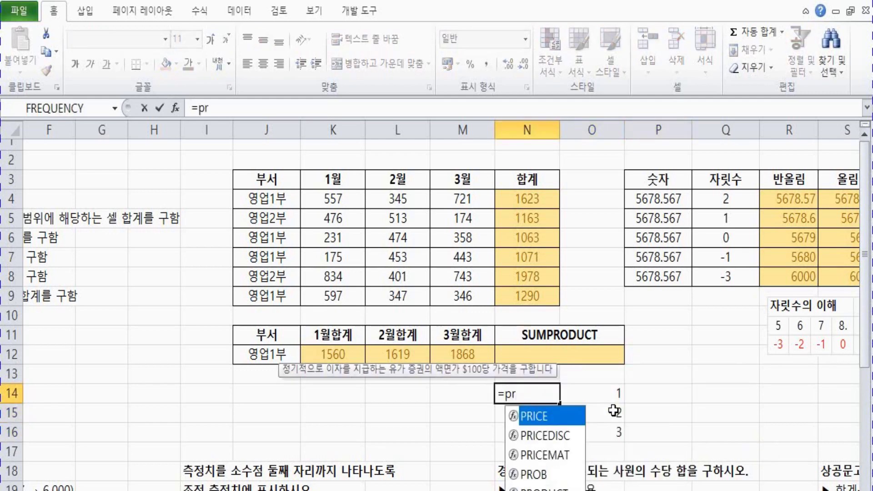
pyautogui.press('Down')
pyautogui.press('Down')
pyautogui.press('Down')
pyautogui.press('Down')
pyautogui.press('Tab')
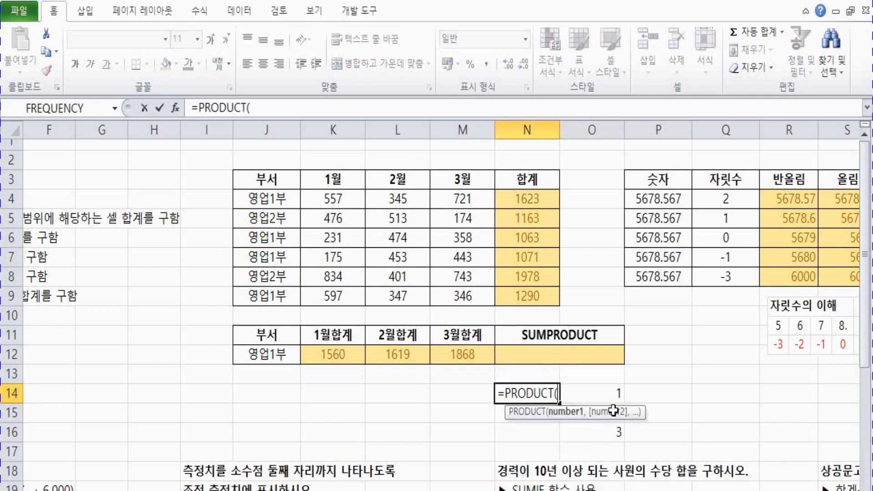
pyautogui.click(616, 393)
pyautogui.moveTo(613, 434); pyautogui.dragTo(614, 434)
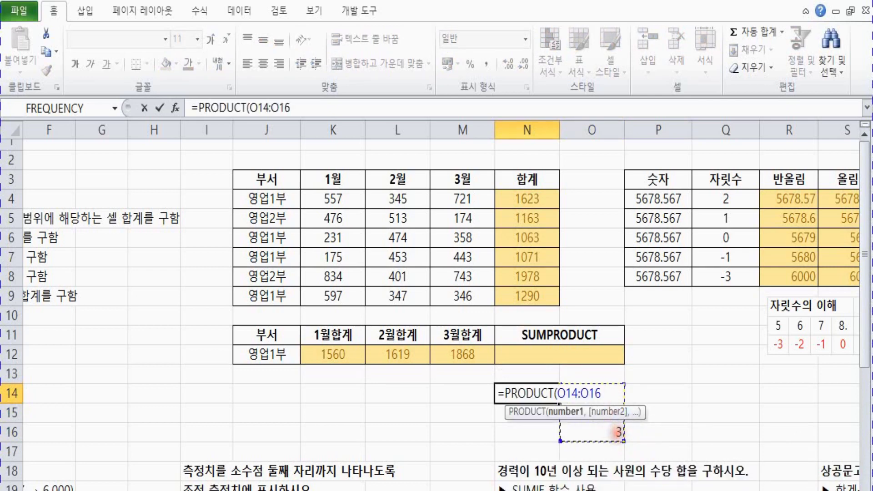
pyautogui.press('Return')
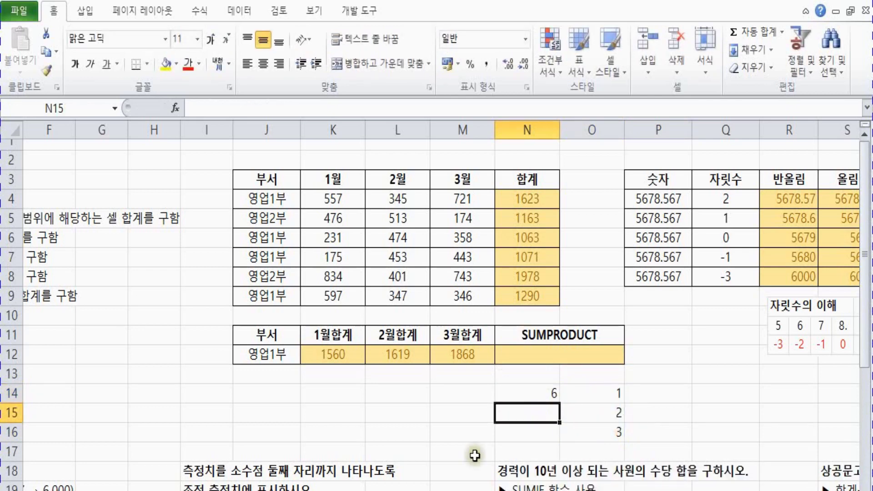
pyautogui.click(527, 391)
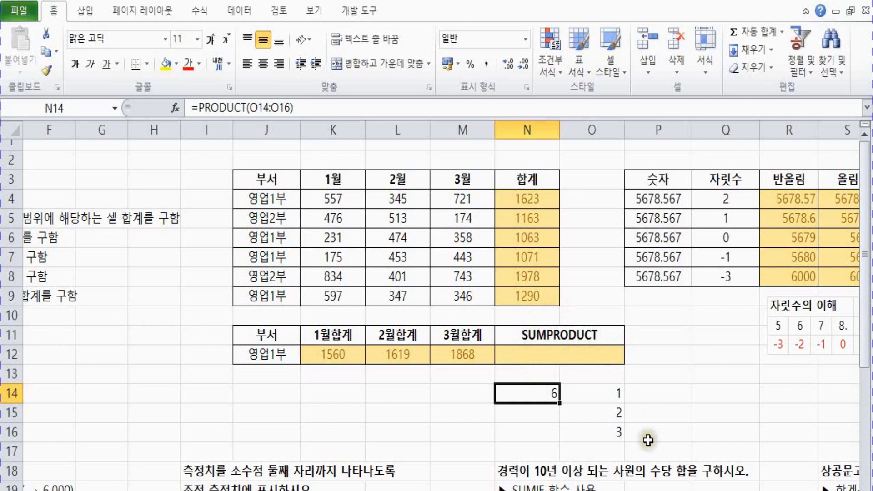
# Clear the PRODUCT formula from N14.
pyautogui.click(637, 432)
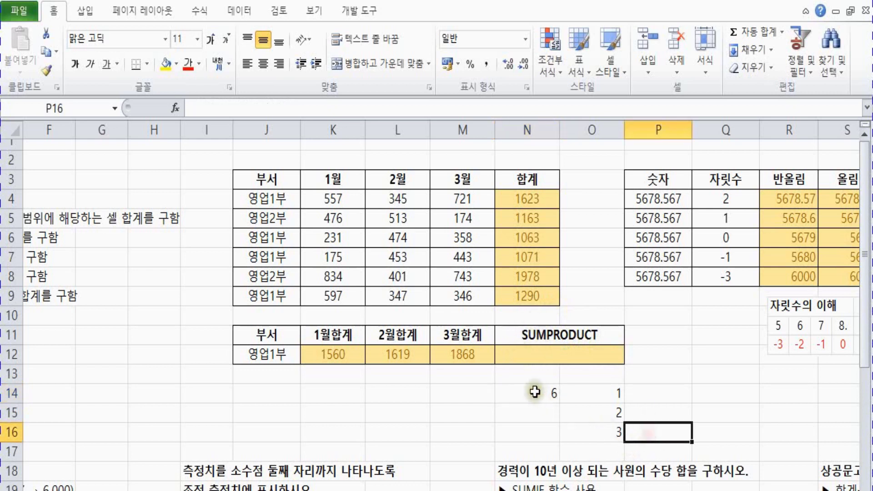
pyautogui.moveTo(535, 391)
pyautogui.mouseDown()
pyautogui.moveTo(574, 411)
pyautogui.moveTo(542, 396)
pyautogui.mouseUp()
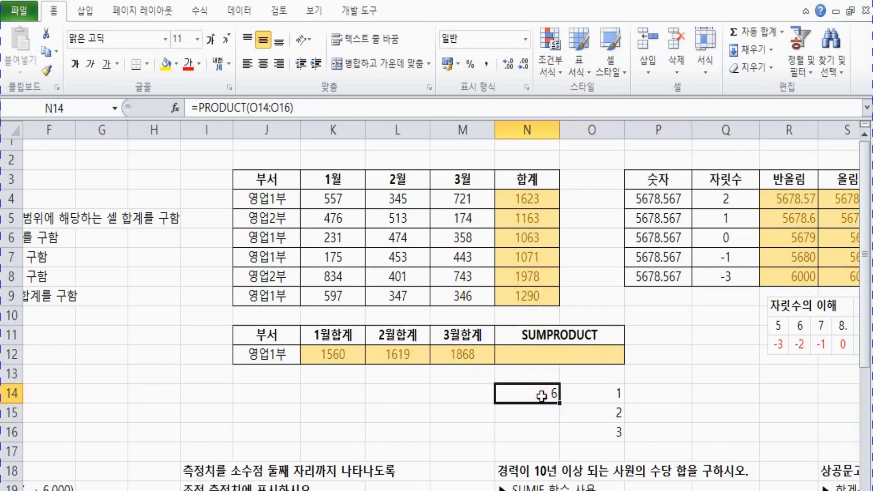
pyautogui.press('Delete')
# Enter a second set of sample numbers 4, 5 and 6 in cells P14 to P16.
pyautogui.click(670, 395)
pyautogui.write('4')
pyautogui.press('Return')
pyautogui.write('5')
pyautogui.press('Return')
pyautogui.write('6')
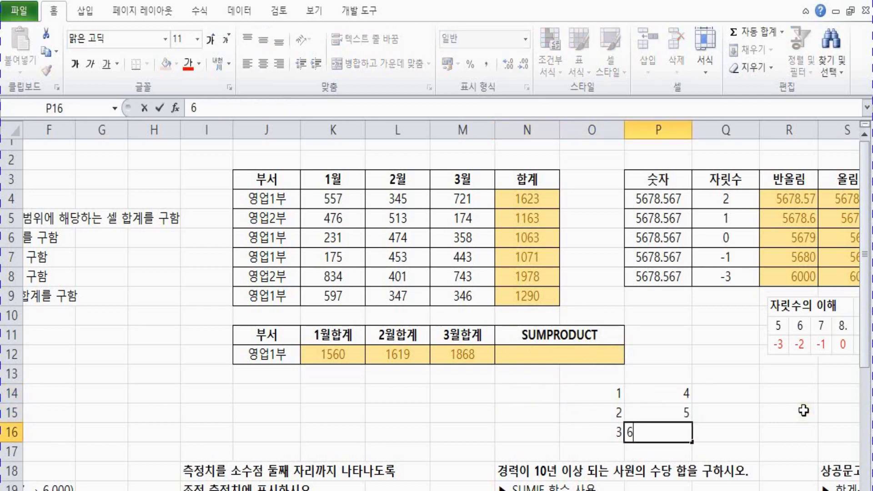
pyautogui.press('Return')
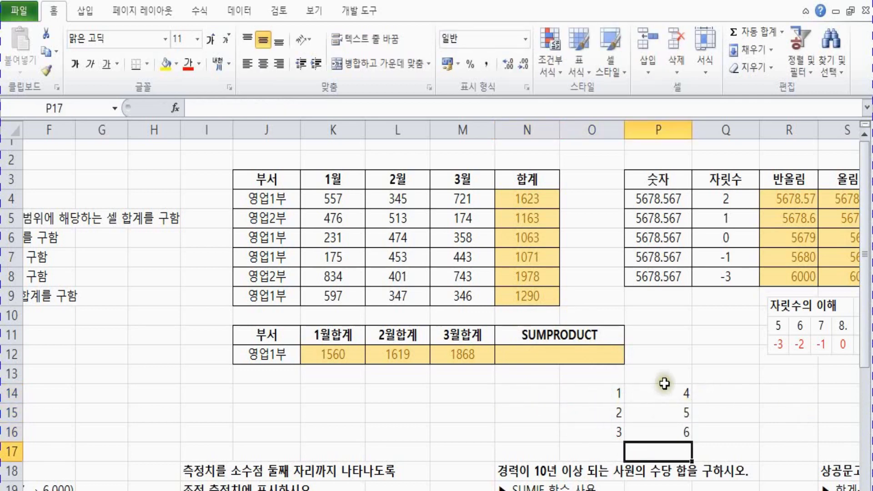
# Compute the sum of products of O14:O16 and P14:P16 with a SUMPRODUCT formula in the cell under the SUMPRODUCT heading.
pyautogui.click(575, 355)
pyautogui.write('=sumpr')
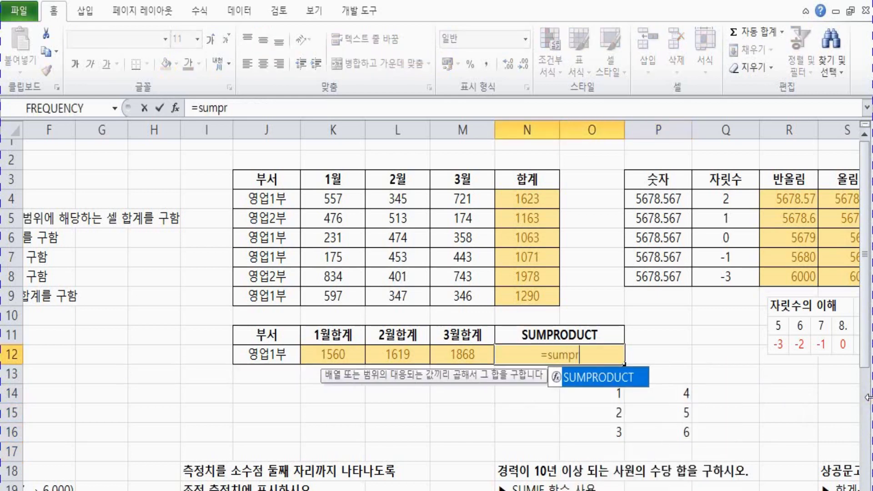
pyautogui.press('Tab')
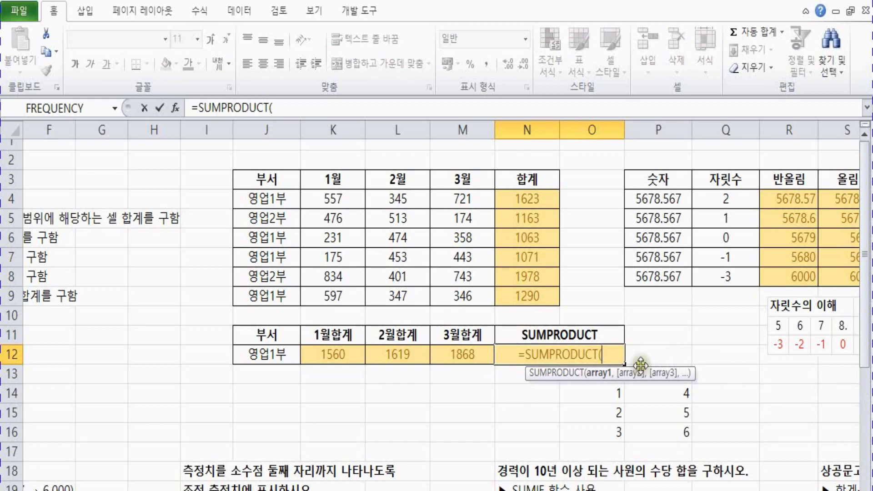
pyautogui.moveTo(614, 393); pyautogui.dragTo(614, 432)
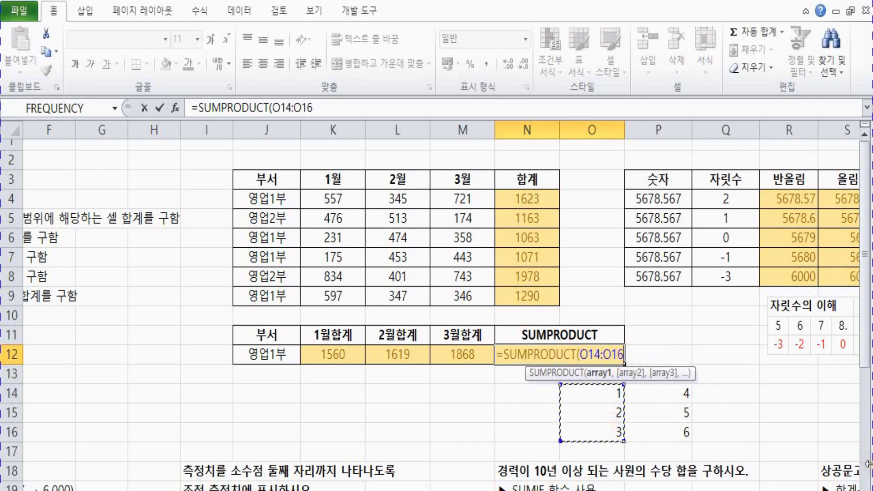
pyautogui.write(',')
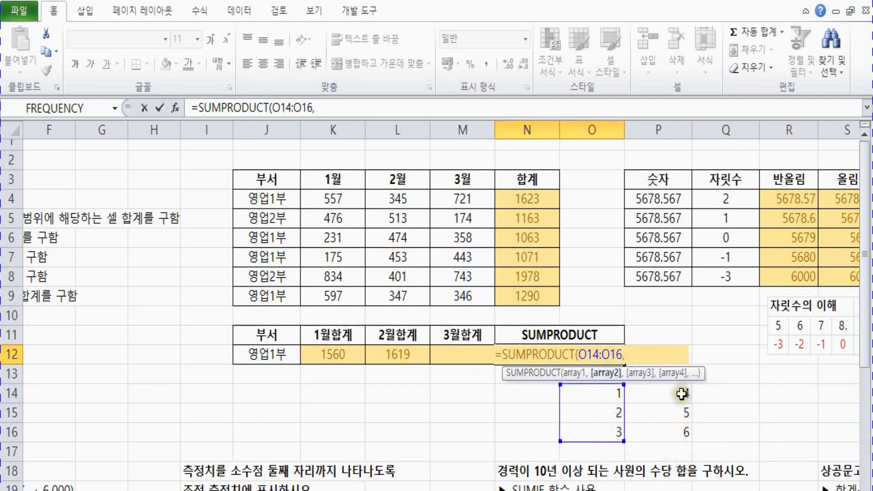
pyautogui.moveTo(680, 393); pyautogui.dragTo(680, 435)
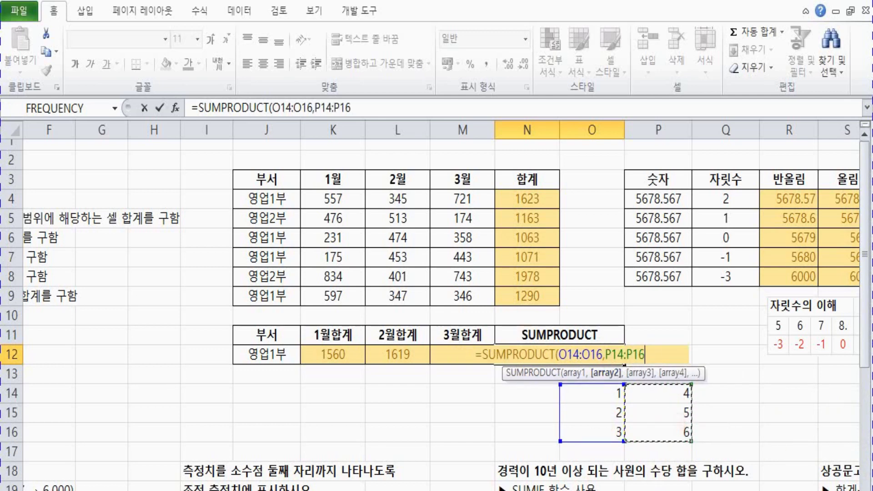
pyautogui.write(')')
pyautogui.press('Return')
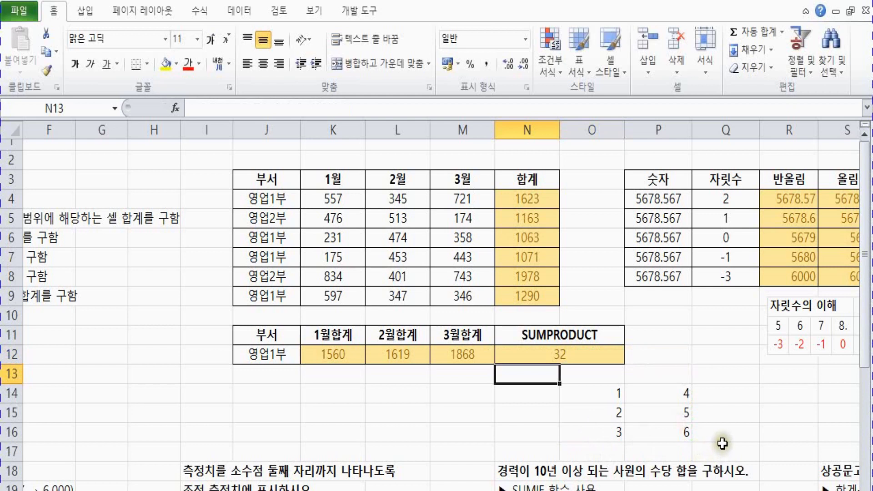
# Examine how the sample numbers in O14:O16 pair row by row with those in P14:P16.
pyautogui.click(611, 393)
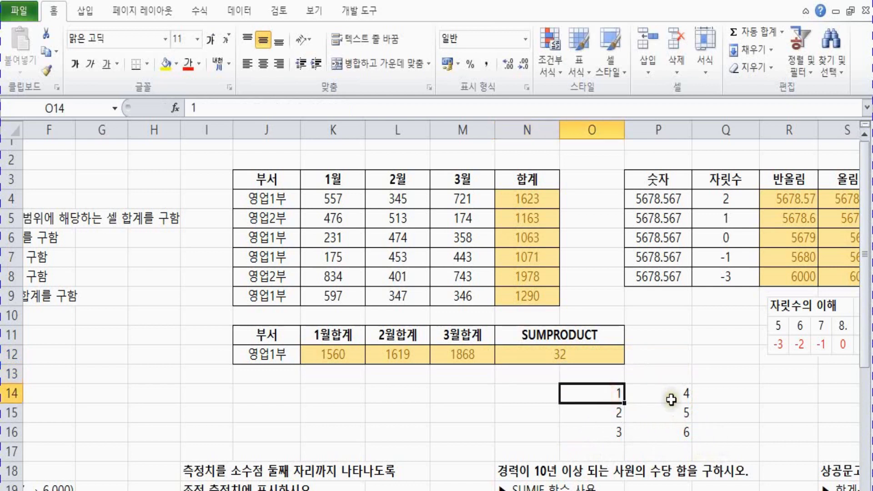
pyautogui.click(632, 391)
pyautogui.click(663, 413)
pyautogui.click(618, 433)
pyautogui.click(640, 433)
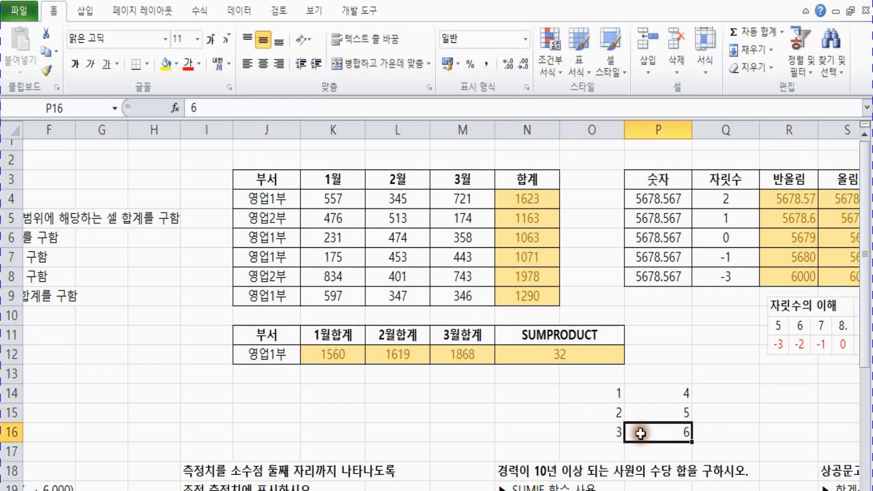
pyautogui.click(618, 392)
pyautogui.click(664, 392)
# Enter the row-by-row products 4, 10 and 18 in cells Q14 to Q16 and review them.
pyautogui.click(737, 400)
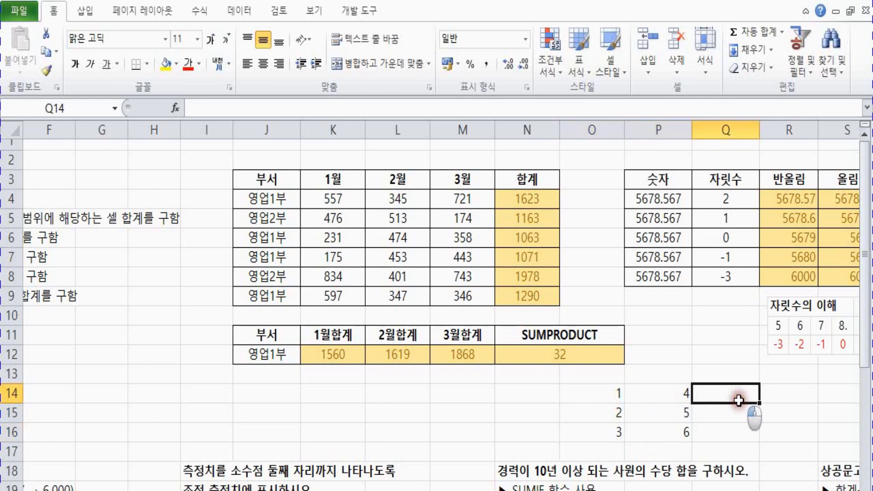
pyautogui.write('4')
pyautogui.press('Return')
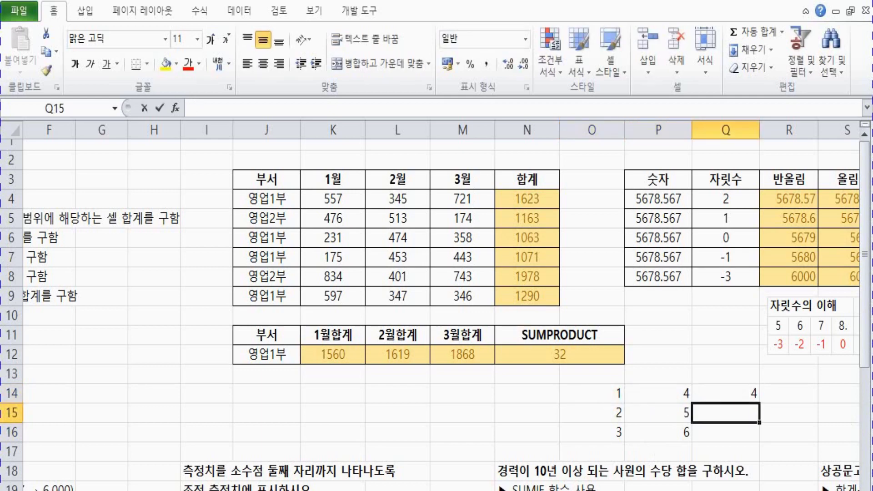
pyautogui.write('10')
pyautogui.press('Return')
pyautogui.write('18')
pyautogui.press('Return')
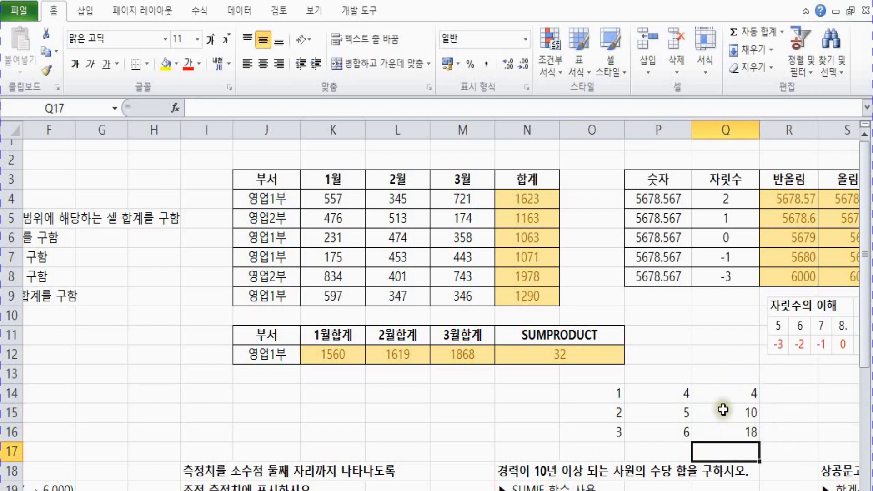
pyautogui.moveTo(746, 391); pyautogui.dragTo(748, 432)
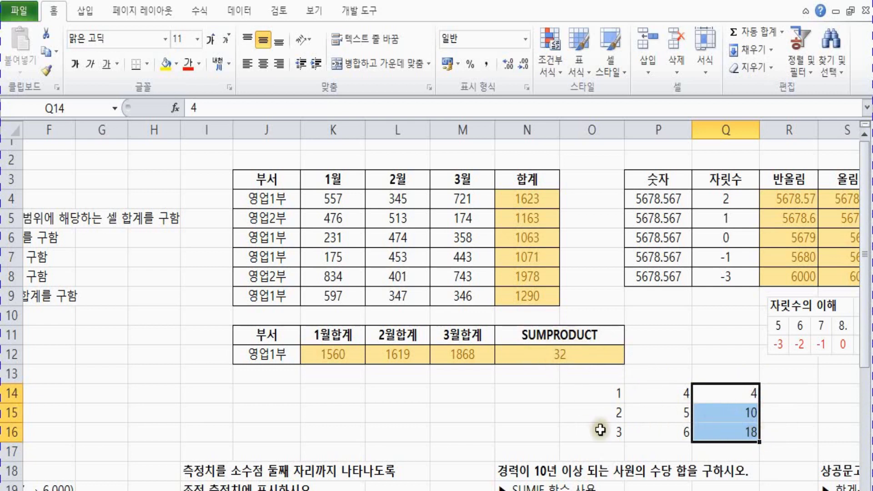
pyautogui.click(564, 413)
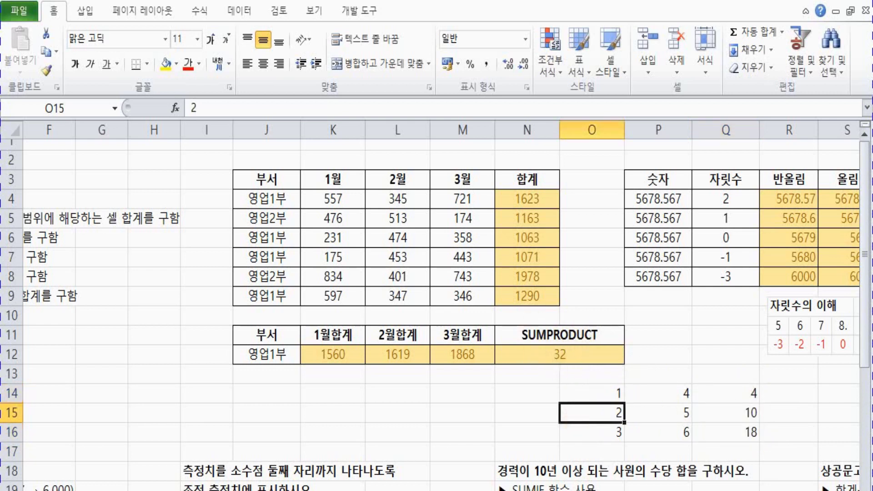